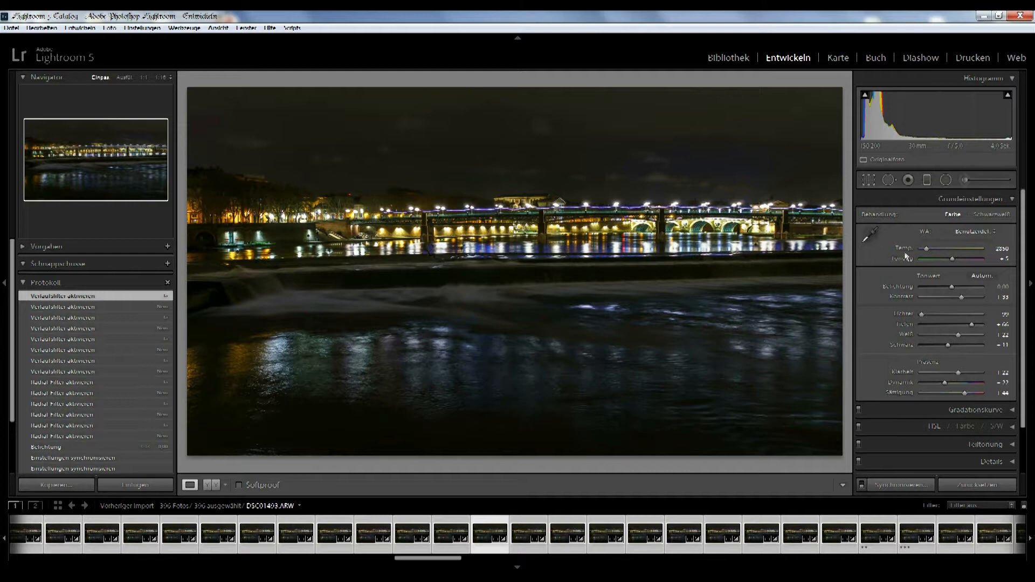
Step: Compare the before and after versions of the night photo of the river and bridge
{"action": "mouse_move", "coordinate": [1024, 275]}
{"action": "left_mouse_down"}
{"action": "mouse_move", "coordinate": [1025, 321]}
{"action": "mouse_move", "coordinate": [1026, 294]}
{"action": "left_mouse_up"}
{"action": "key", "text": "y"}
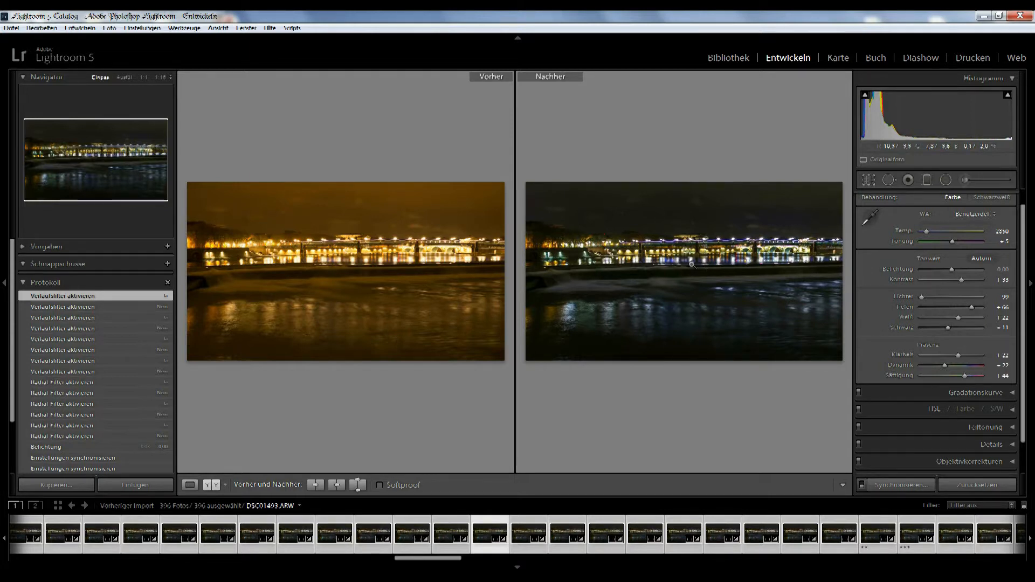
{"action": "key", "text": "y"}
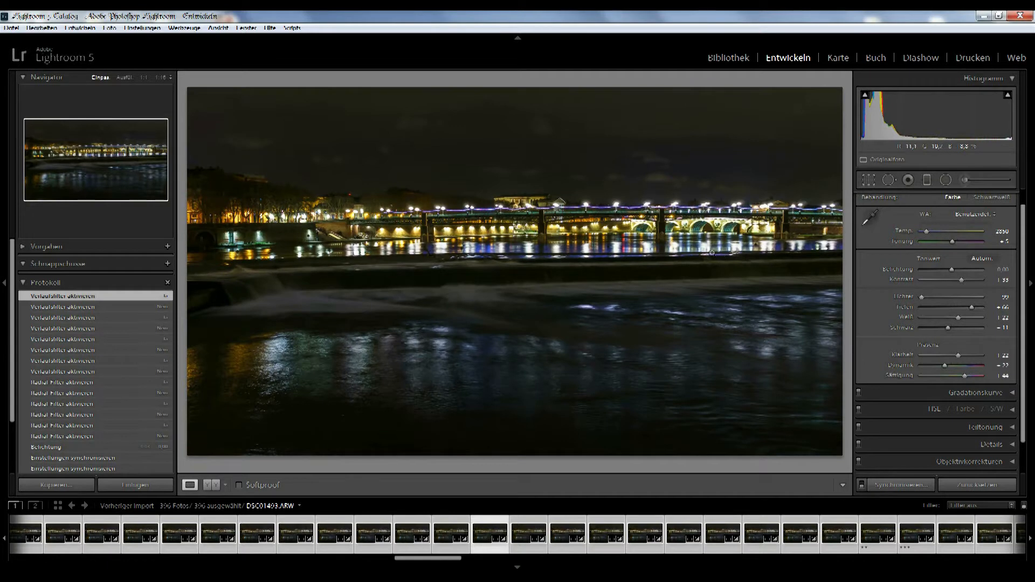
Step: Examine the radial and graduated filters placed on the photo, closing the filter settings when done
{"action": "left_click", "coordinate": [945, 181]}
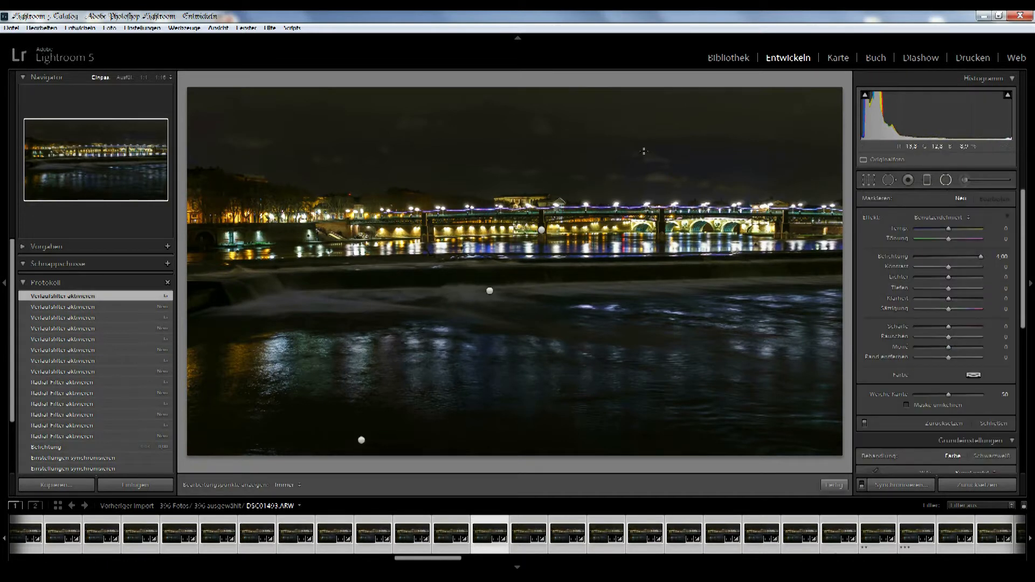
{"action": "left_click", "coordinate": [927, 179]}
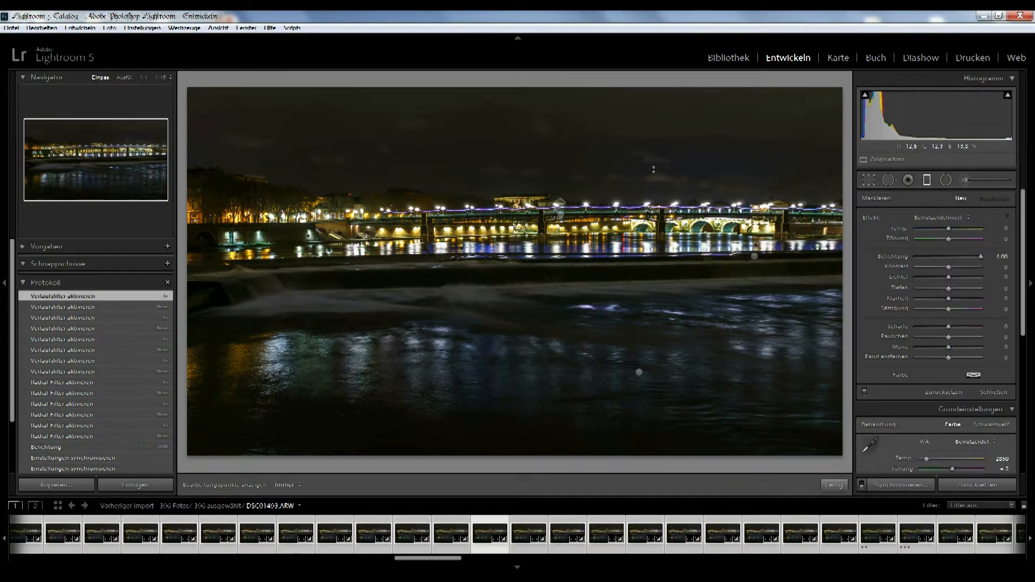
{"action": "left_click", "coordinate": [994, 392]}
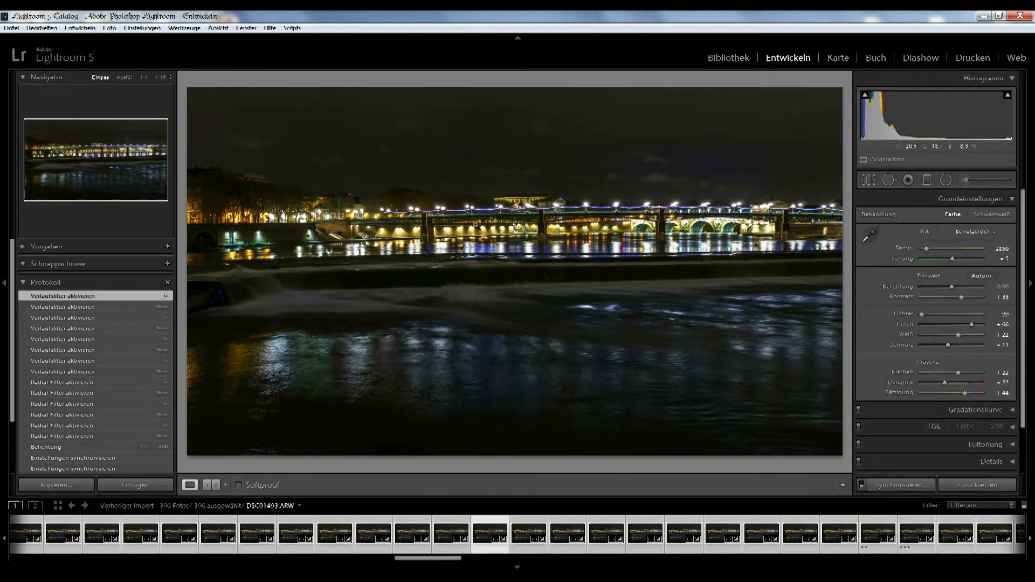
Step: Synchronize the develop settings across the selected photos and save their metadata to the files
{"action": "left_click", "coordinate": [901, 484]}
{"action": "left_click", "coordinate": [694, 350]}
{"action": "left_click", "coordinate": [706, 57]}
{"action": "left_click", "coordinate": [136, 27]}
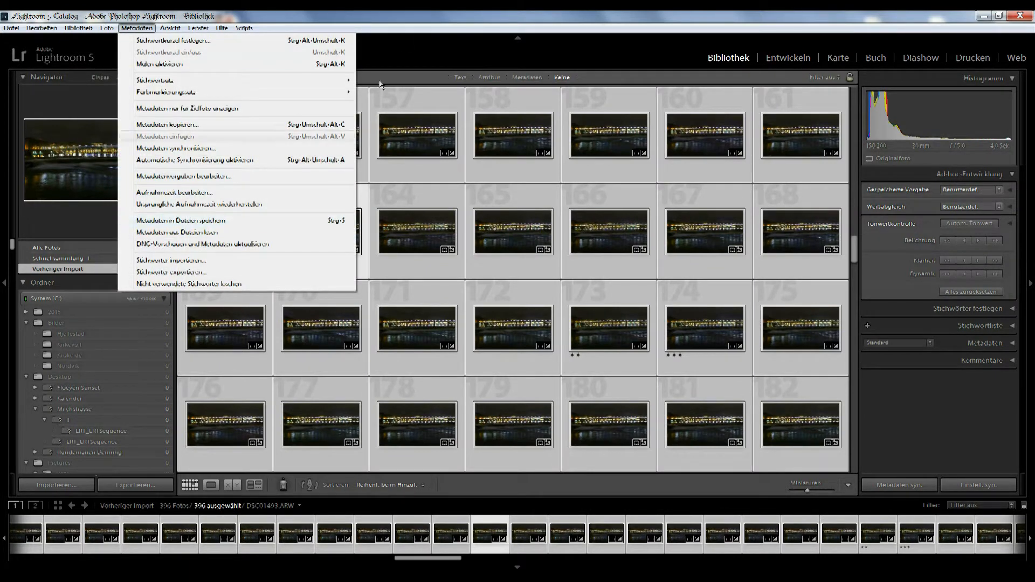
{"action": "left_click", "coordinate": [242, 222]}
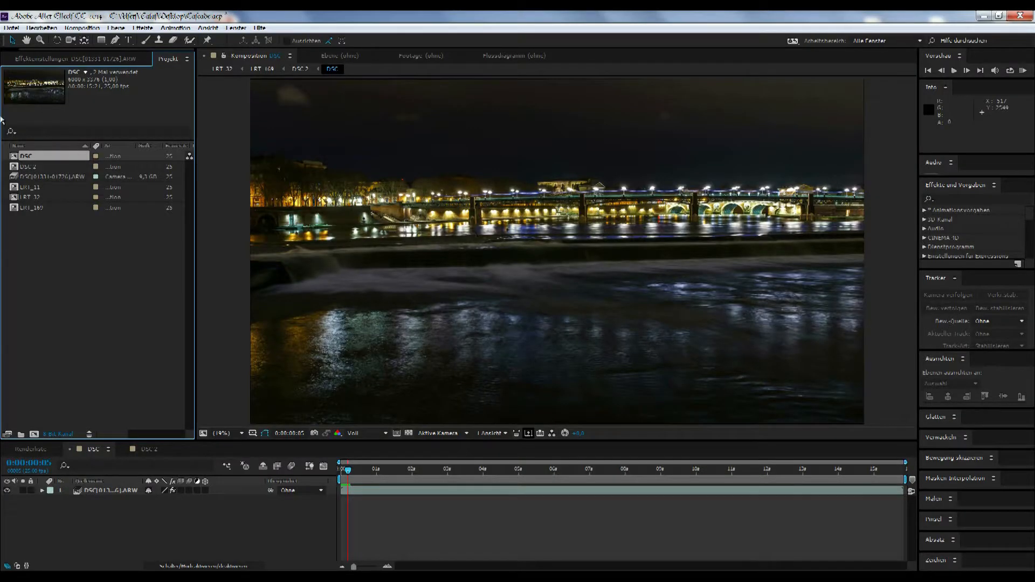
Step: In After Effects, try importing DSC01331 as a Camera Raw sequence, cancelling at the Camera Raw settings
{"action": "left_click", "coordinate": [11, 27]}
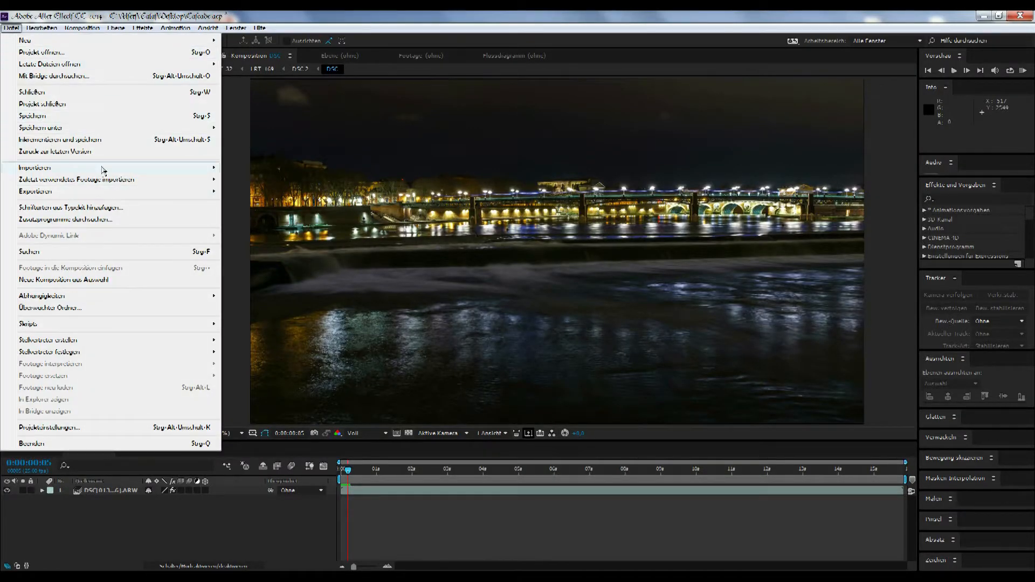
{"action": "mouse_move", "coordinate": [102, 170]}
{"action": "left_click", "coordinate": [249, 170]}
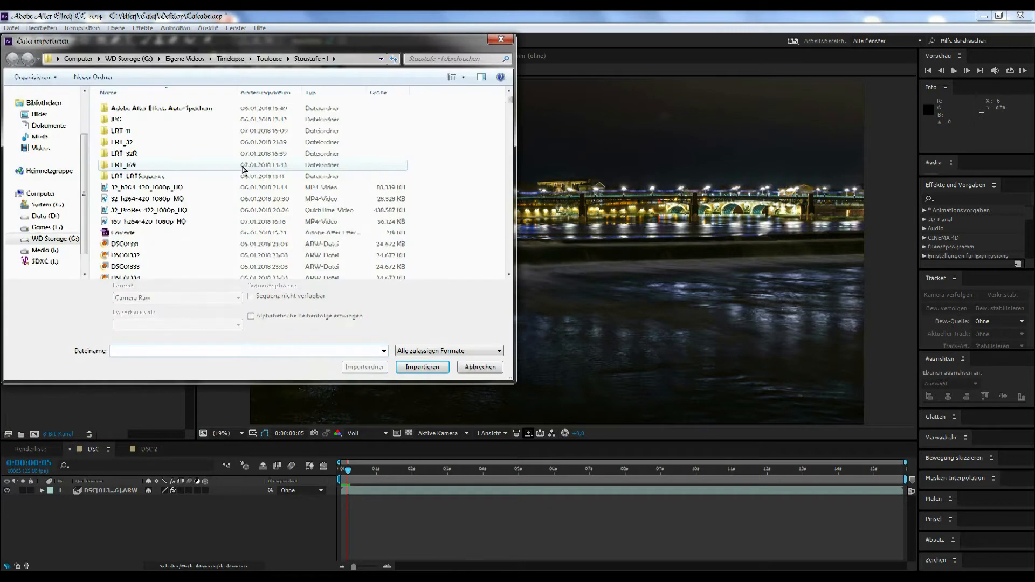
{"action": "left_click", "coordinate": [161, 249]}
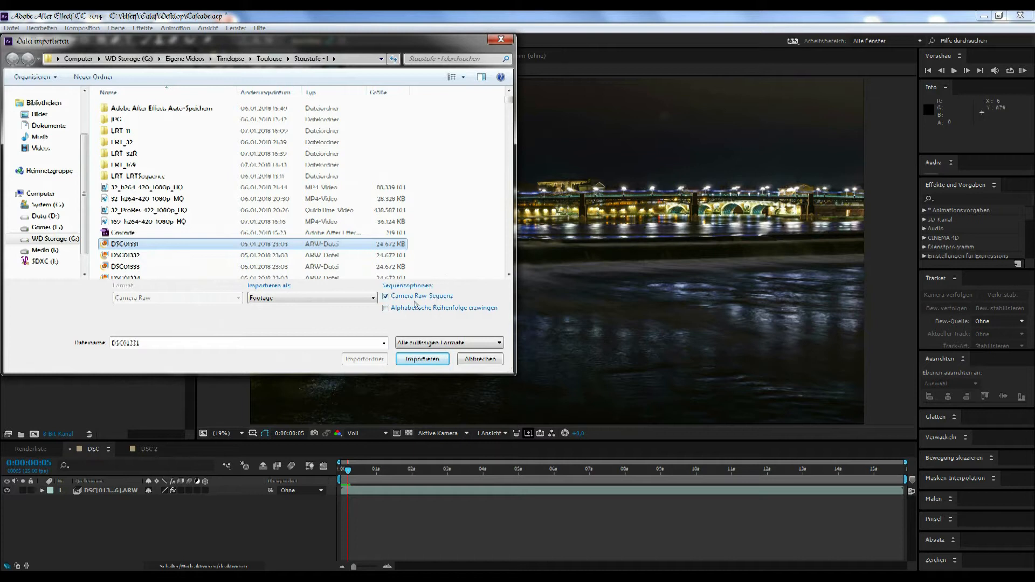
{"action": "left_click", "coordinate": [416, 358]}
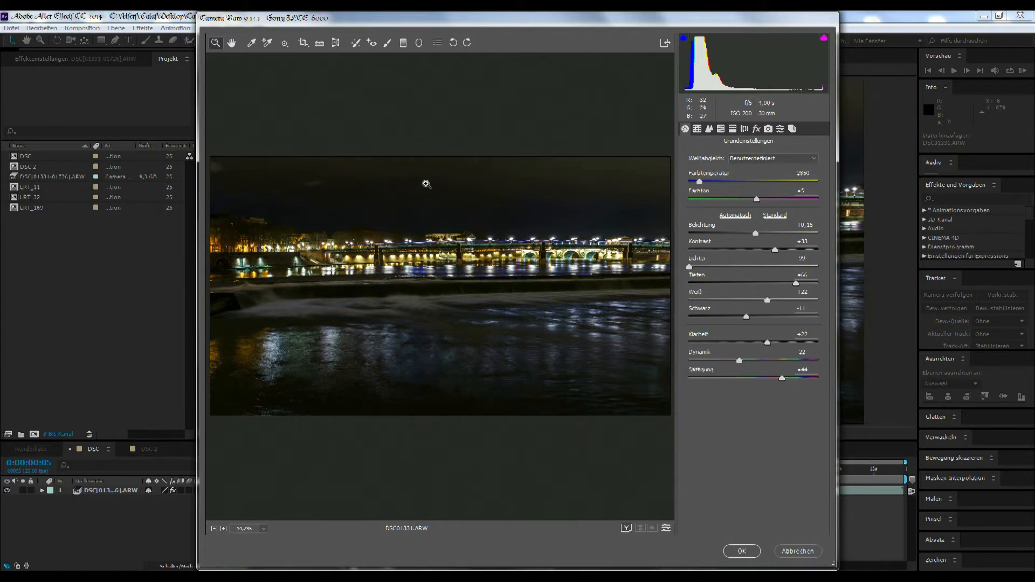
{"action": "left_click", "coordinate": [794, 551]}
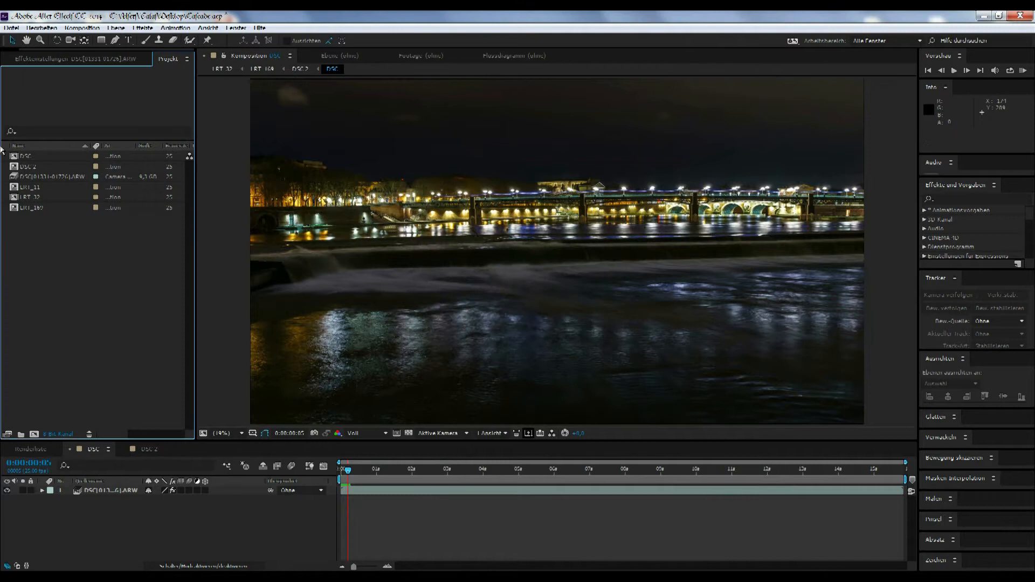
Step: Inspect the effects applied to the ARW sequence layer in the DSC composition, including the Auto-Tonwertkorrektur settings
{"action": "left_click", "coordinate": [49, 156]}
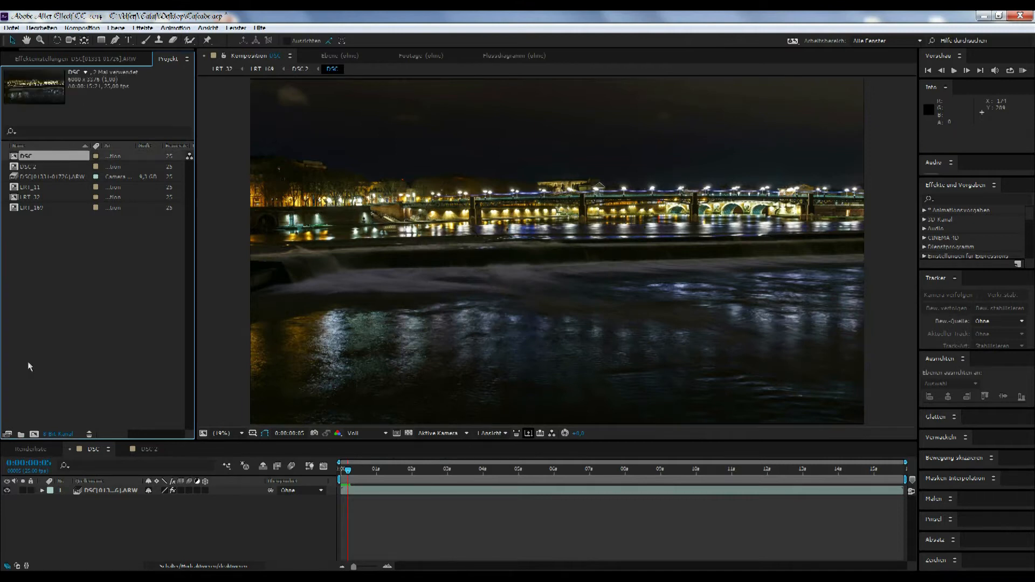
{"action": "left_click", "coordinate": [99, 491]}
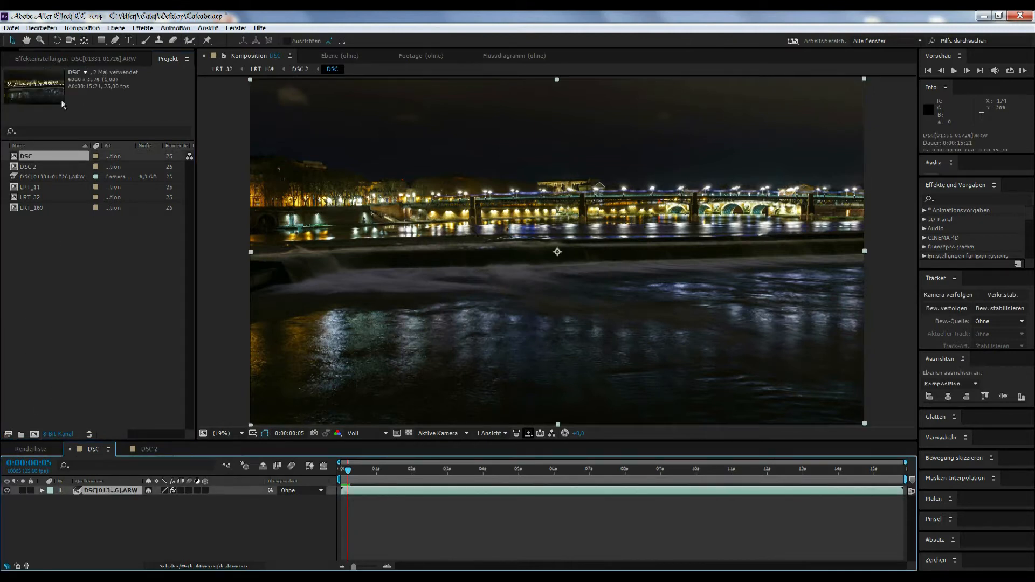
{"action": "left_click", "coordinate": [72, 58]}
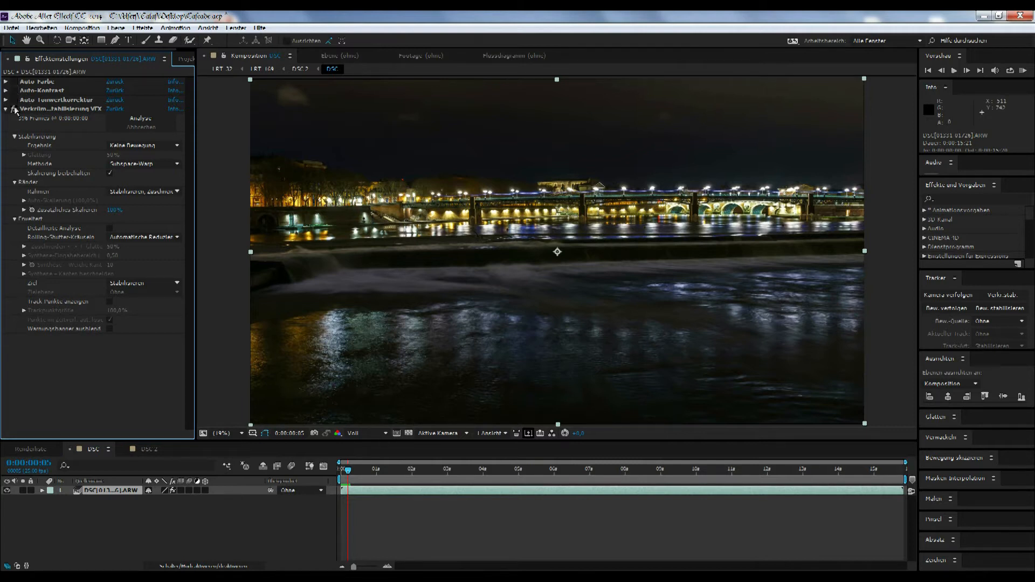
{"action": "left_click", "coordinate": [6, 100]}
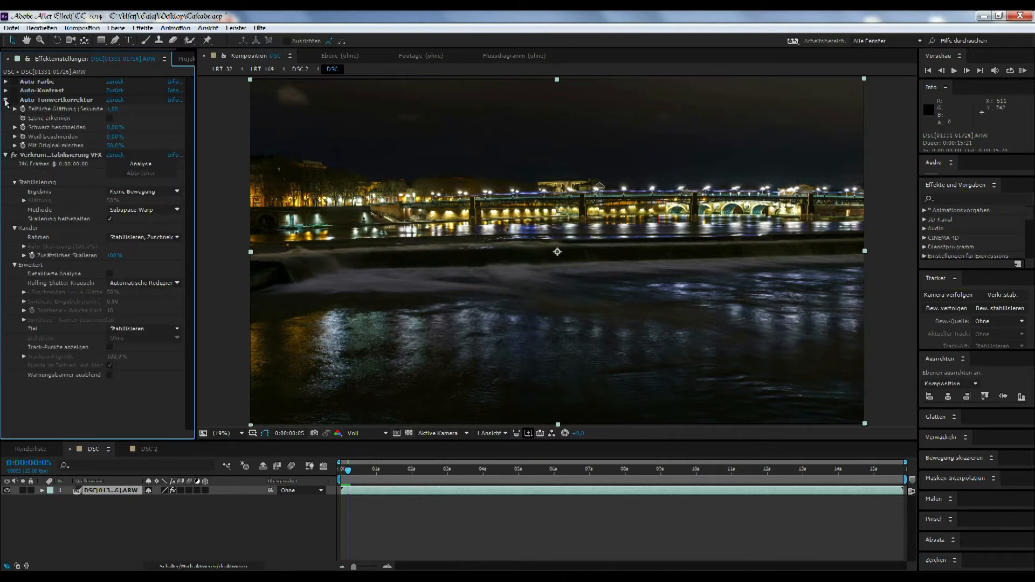
{"action": "left_click", "coordinate": [6, 100]}
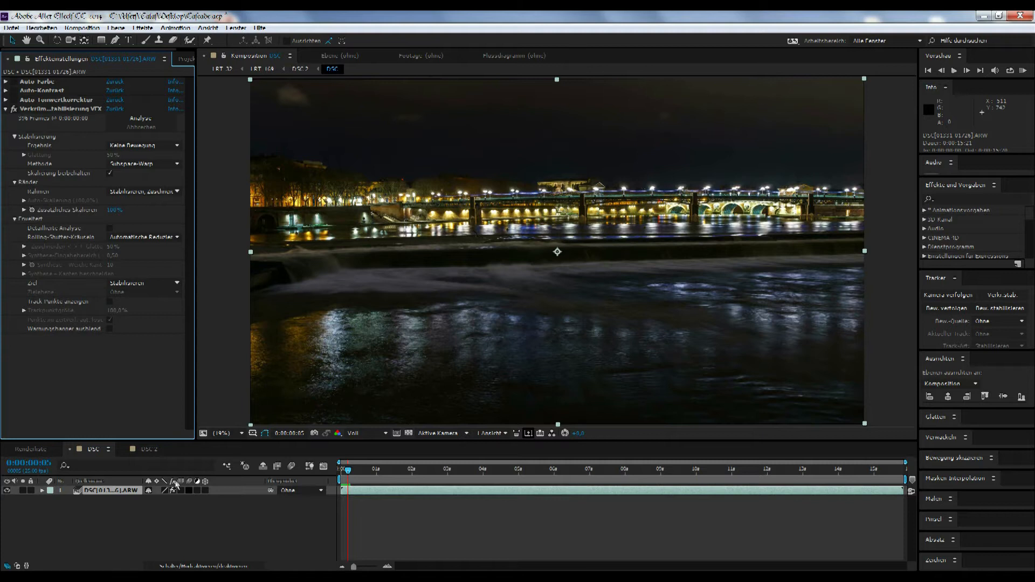
Step: Open the DSC 2 composition and display the effect settings of its lower DSC layer
{"action": "left_click", "coordinate": [147, 449]}
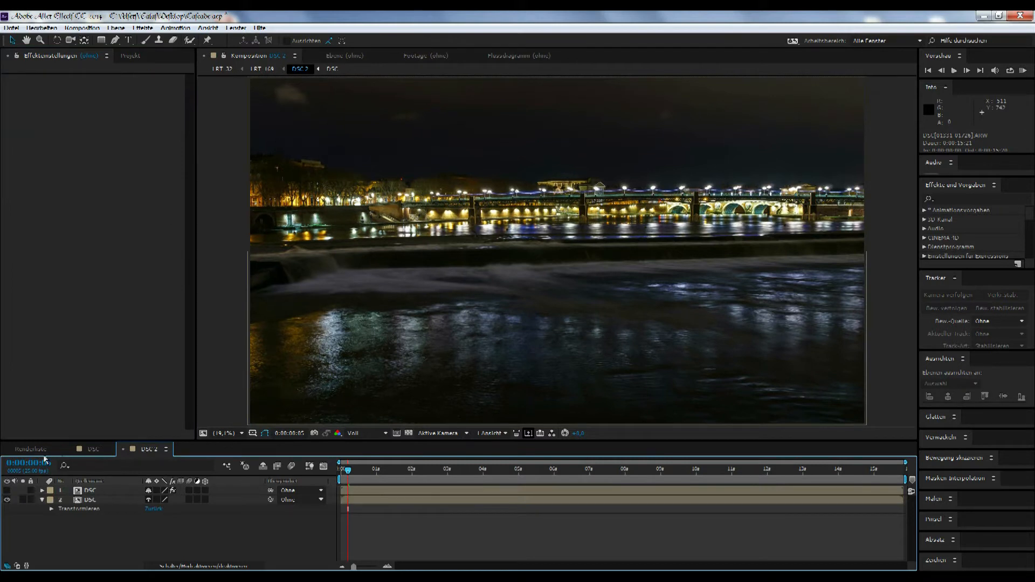
{"action": "left_click", "coordinate": [81, 449]}
{"action": "left_click", "coordinate": [183, 59]}
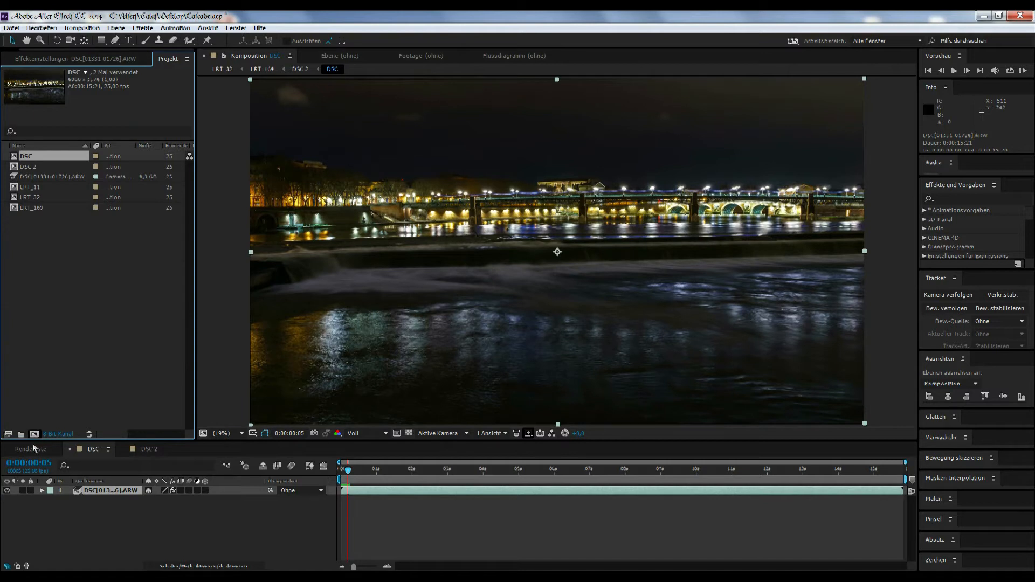
{"action": "left_click", "coordinate": [146, 451]}
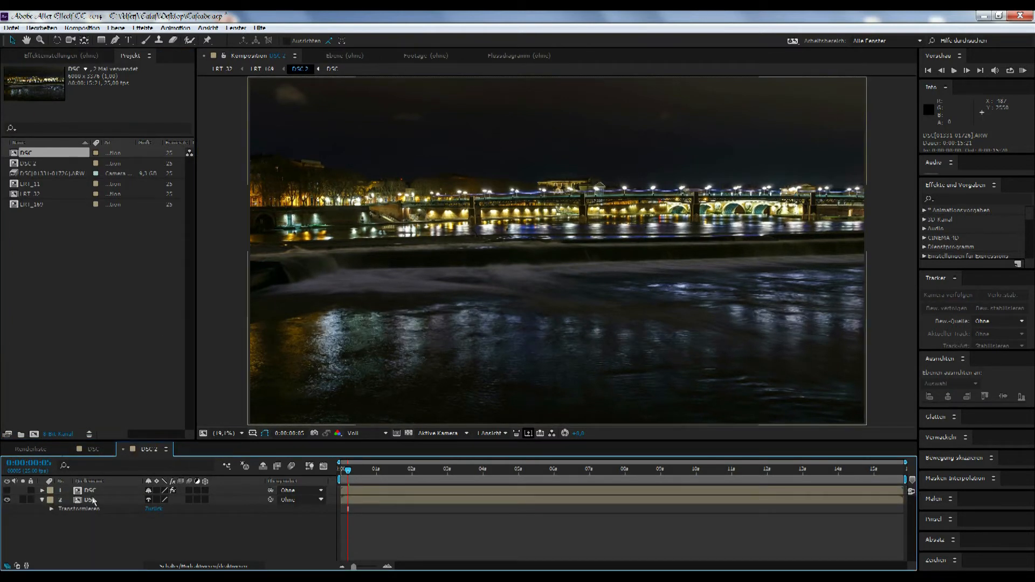
{"action": "left_click", "coordinate": [111, 501]}
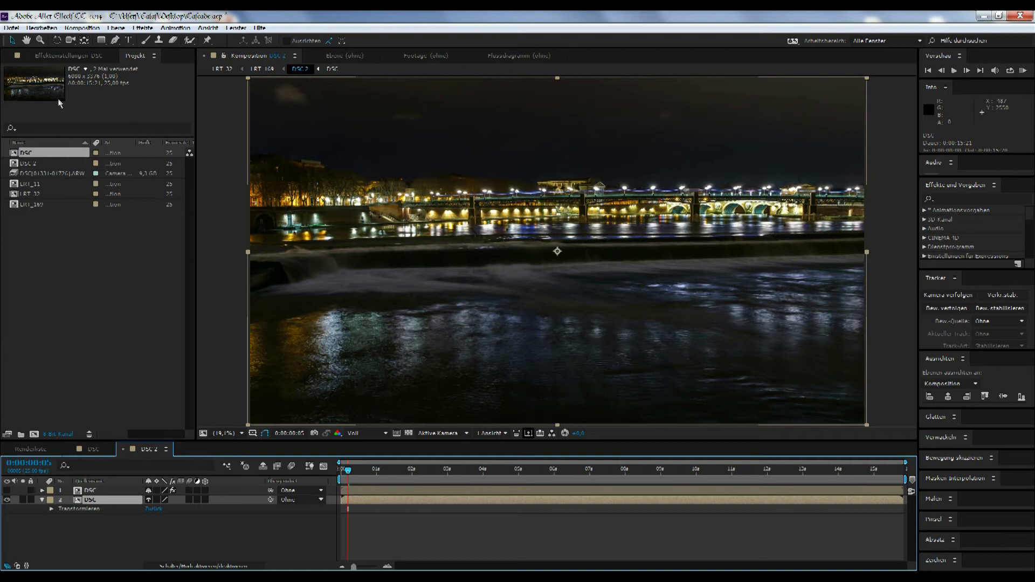
{"action": "left_click", "coordinate": [60, 58]}
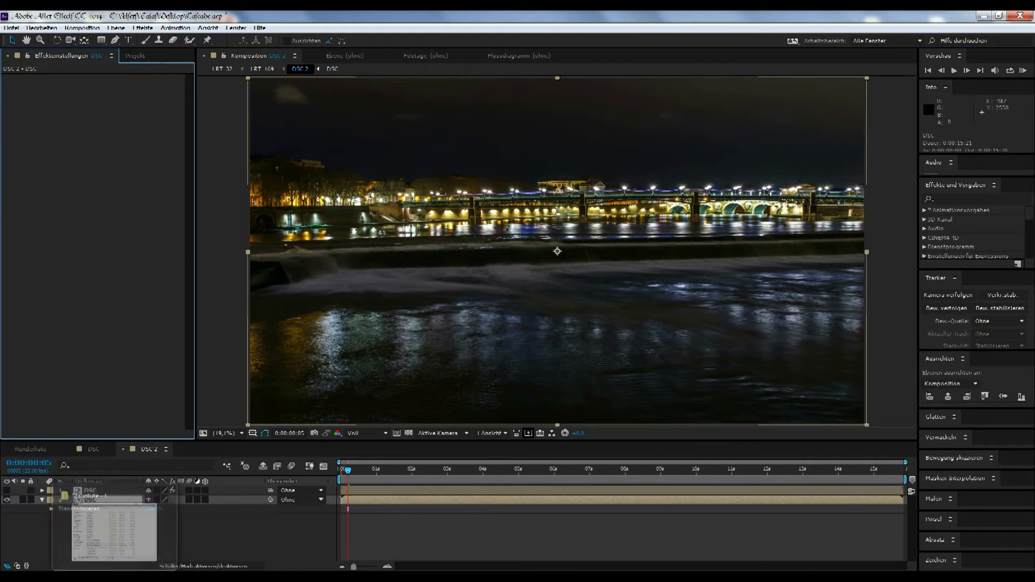
Step: Try a rectangular mask around the weir and water on the lower DSC layer, and undo it
{"action": "left_click", "coordinate": [105, 39]}
{"action": "left_click_drag", "start_coordinate": [238, 238], "coordinate": [887, 433]}
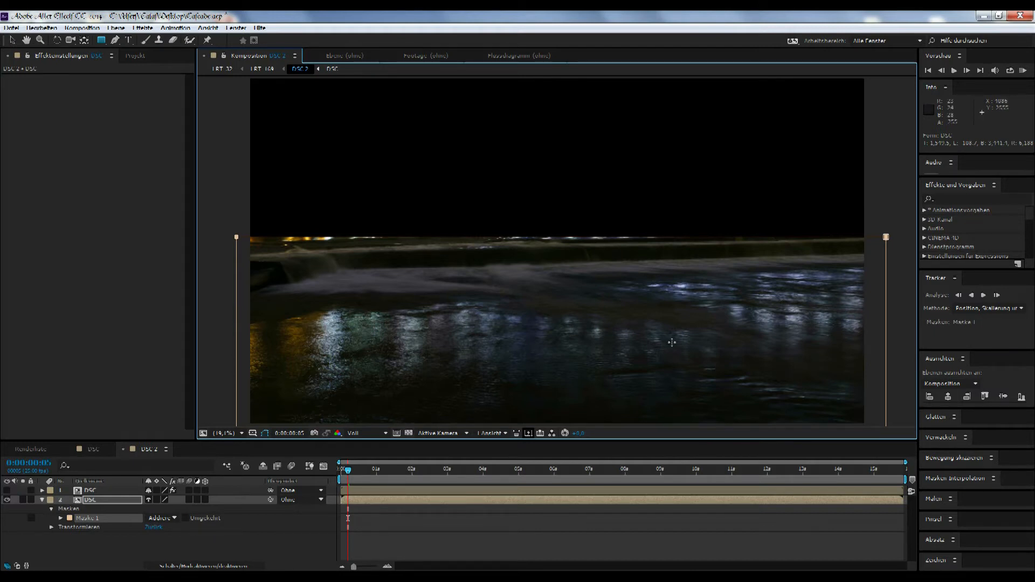
{"action": "key", "text": "ctrl+z"}
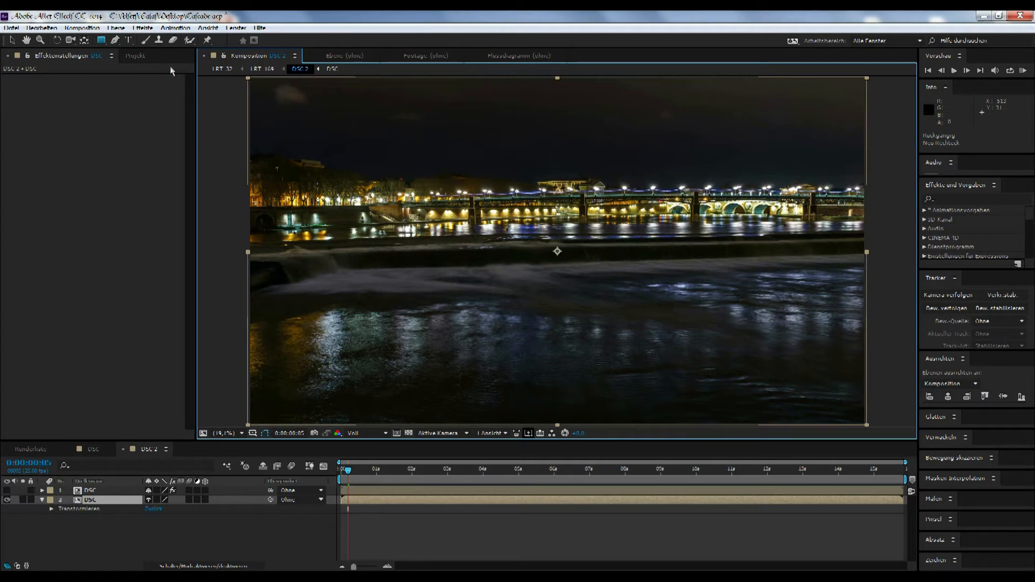
Step: Start a Pen tool mask on the lower DSC layer, tracing the weir's upper edge from the image's left side towards its right
{"action": "left_click", "coordinate": [114, 40]}
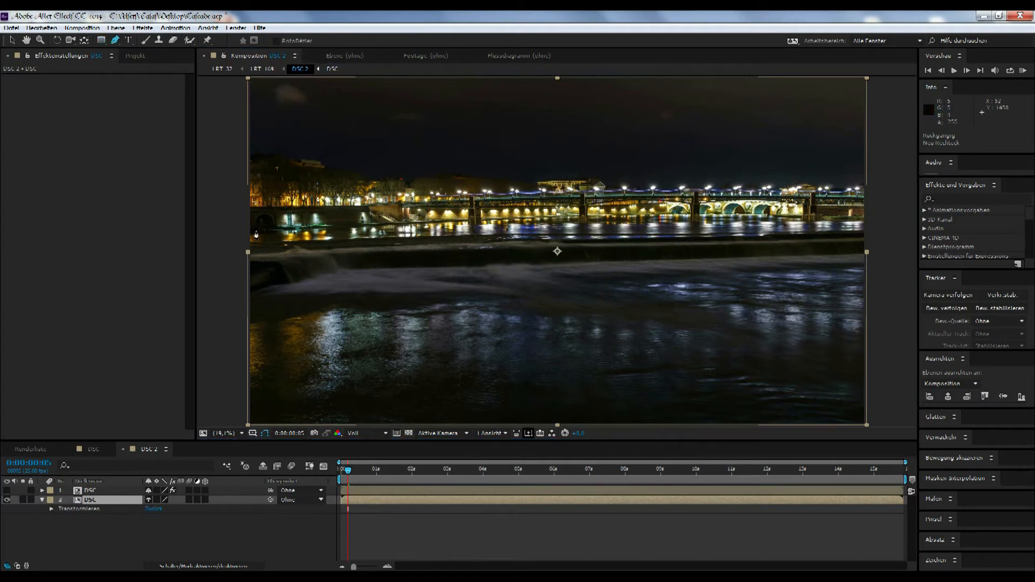
{"action": "left_click_drag", "start_coordinate": [264, 246], "coordinate": [300, 245]}
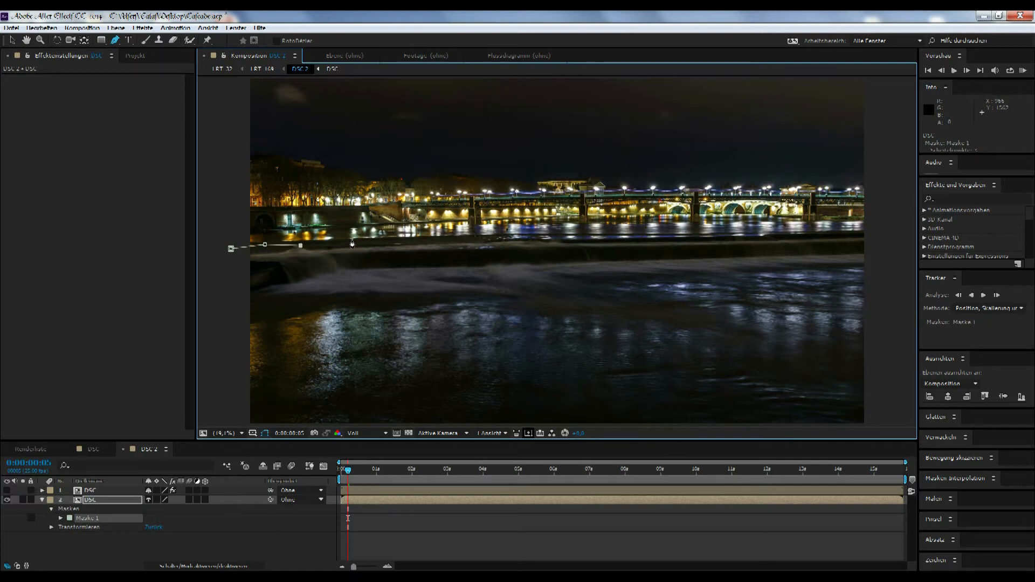
{"action": "left_click", "coordinate": [355, 241]}
{"action": "left_click", "coordinate": [380, 243]}
{"action": "left_click", "coordinate": [416, 240]}
{"action": "left_click", "coordinate": [459, 239]}
{"action": "left_click", "coordinate": [493, 241]}
{"action": "left_click", "coordinate": [527, 243]}
{"action": "left_click", "coordinate": [553, 244]}
{"action": "left_click", "coordinate": [611, 242]}
{"action": "left_click_drag", "start_coordinate": [648, 240], "coordinate": [675, 241]}
{"action": "left_click", "coordinate": [710, 239]}
{"action": "left_click", "coordinate": [768, 239]}
{"action": "left_click", "coordinate": [799, 234]}
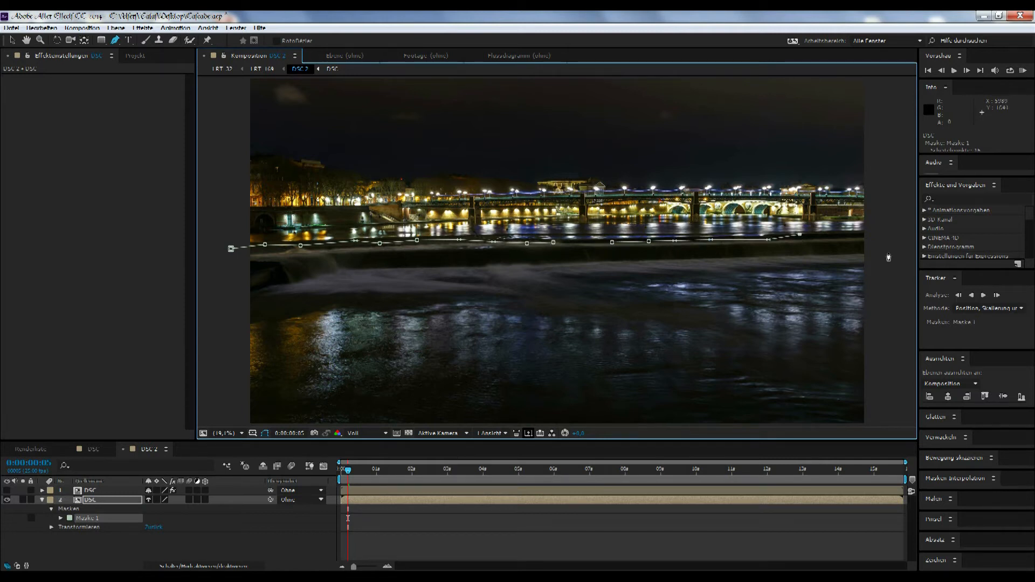
Step: Continue the mask path outside the image around the foreground water and close it at its starting point
{"action": "left_click", "coordinate": [861, 235]}
{"action": "left_click", "coordinate": [889, 229]}
{"action": "left_click", "coordinate": [890, 386]}
{"action": "key", "text": "comma"}
{"action": "left_click", "coordinate": [734, 371]}
{"action": "left_click", "coordinate": [705, 373]}
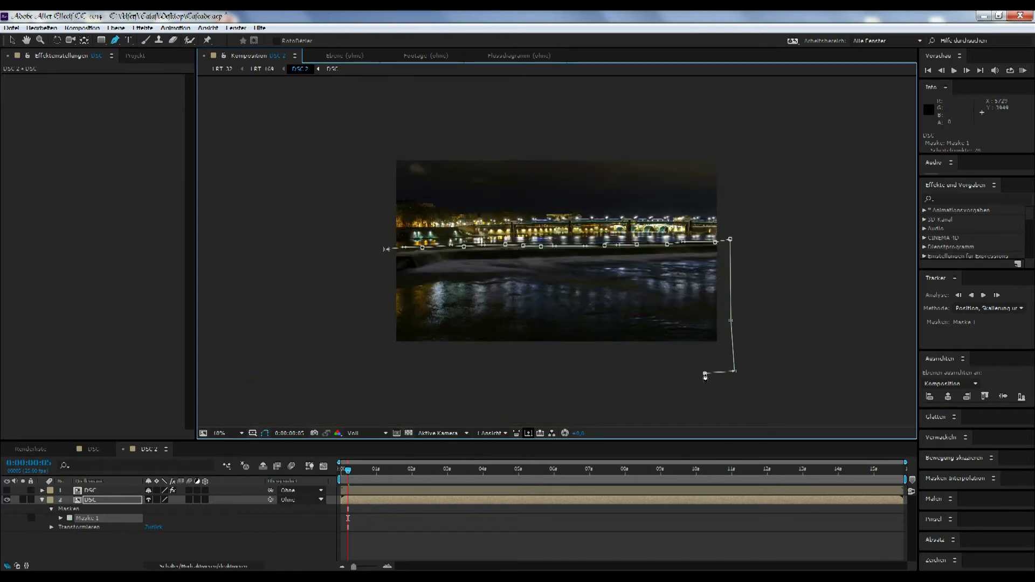
{"action": "left_click", "coordinate": [574, 372]}
{"action": "left_click", "coordinate": [434, 370]}
{"action": "left_click", "coordinate": [365, 355]}
{"action": "left_click", "coordinate": [369, 274]}
{"action": "left_click", "coordinate": [386, 249]}
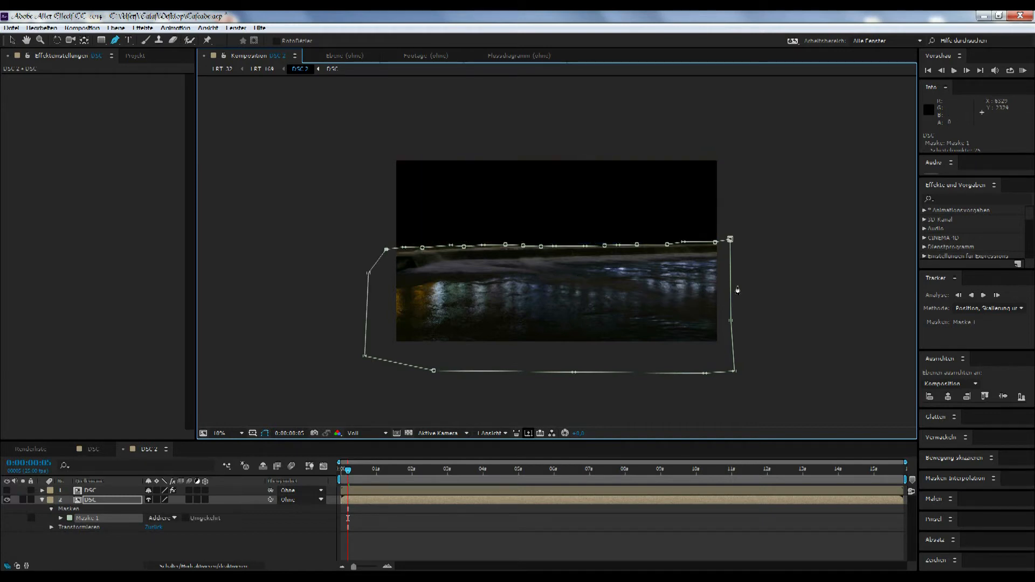
Step: Move a vertex of the mask slightly upwards at the weir's upper edge near the middle of the image
{"action": "key", "text": "period"}
{"action": "key", "text": "period"}
{"action": "key", "text": "period"}
{"action": "key", "text": "period"}
{"action": "key", "text": "period"}
{"action": "key", "text": "period"}
{"action": "key", "text": "period"}
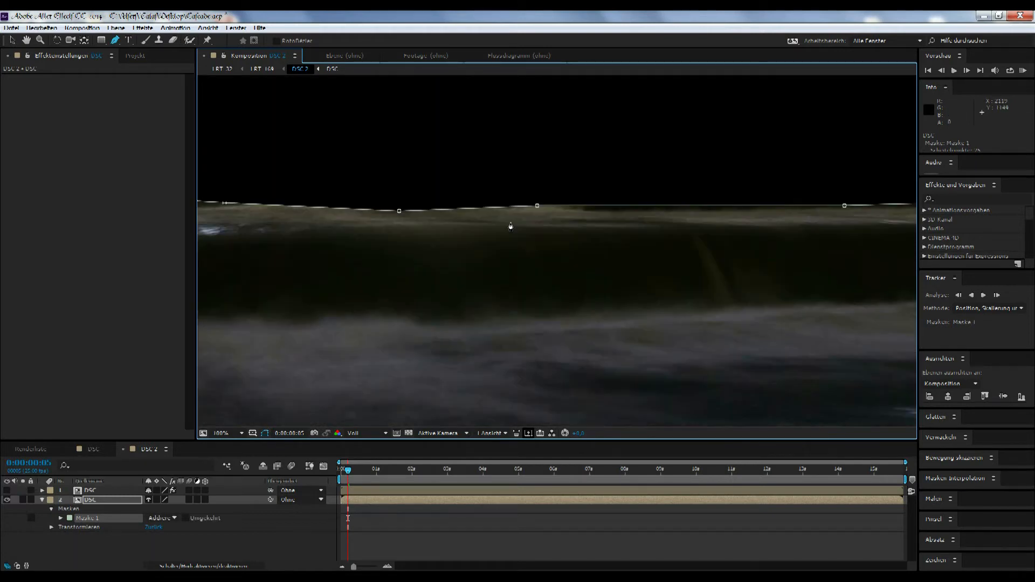
{"action": "left_click_drag", "start_coordinate": [399, 211], "coordinate": [386, 199]}
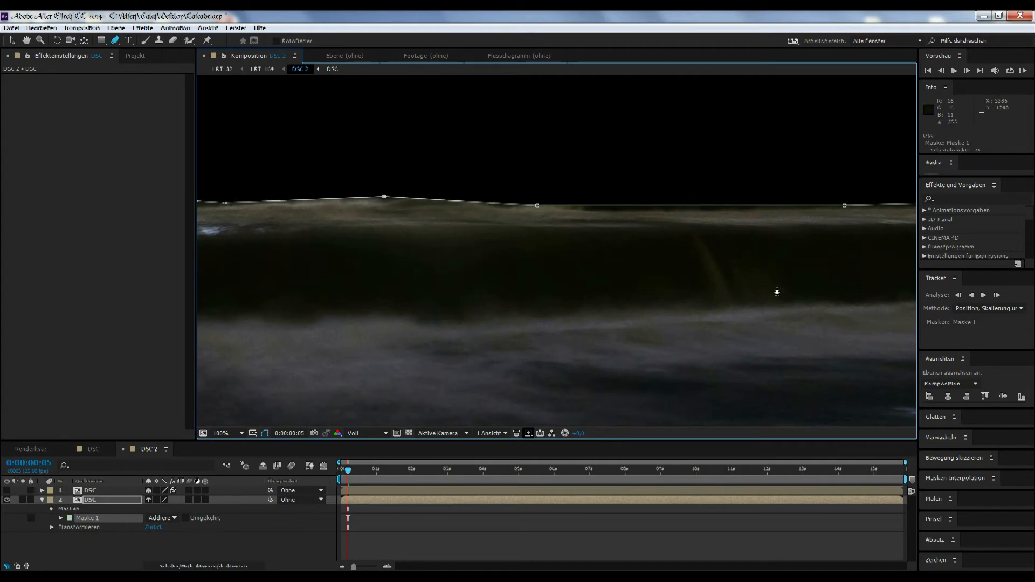
{"action": "key", "text": "comma"}
{"action": "key", "text": "comma"}
{"action": "key", "text": "comma"}
{"action": "key", "text": "comma"}
{"action": "key", "text": "comma"}
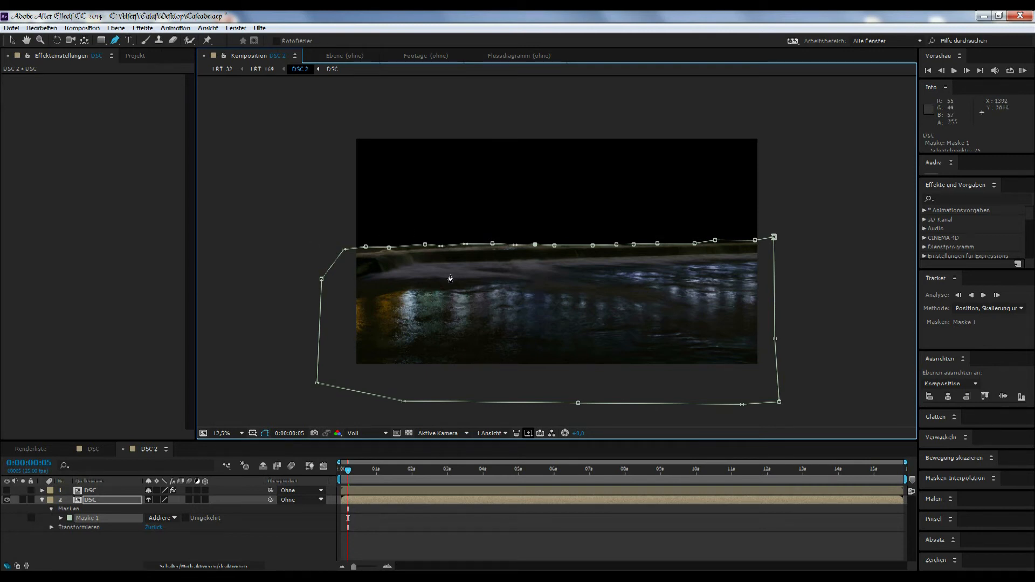
Step: Undo the entire pen-drawn mask on the lower DSC layer
{"action": "key", "text": "ctrl+z"}
{"action": "key", "text": "ctrl+z"}
{"action": "key", "text": "ctrl+z"}
{"action": "key", "text": "ctrl+z"}
{"action": "key", "text": "ctrl+z"}
{"action": "key", "text": "ctrl+z"}
{"action": "key", "text": "ctrl+z"}
{"action": "key", "text": "ctrl+z"}
{"action": "key", "text": "ctrl+z"}
{"action": "key", "text": "ctrl+z"}
{"action": "key", "text": "ctrl+z"}
{"action": "key", "text": "ctrl+z"}
{"action": "key", "text": "ctrl+z"}
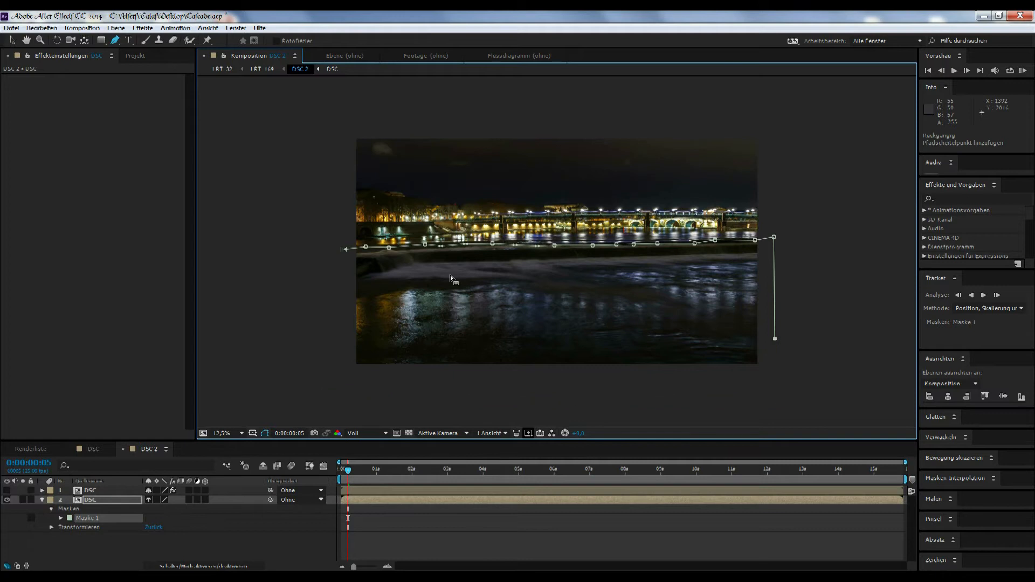
{"action": "key", "text": "ctrl+z"}
{"action": "key", "text": "ctrl+z"}
{"action": "key", "text": "ctrl+z"}
{"action": "key", "text": "ctrl+z"}
{"action": "key", "text": "ctrl+z"}
{"action": "key", "text": "ctrl+z"}
{"action": "key", "text": "ctrl+z"}
{"action": "key", "text": "ctrl+z"}
{"action": "key", "text": "ctrl+z"}
{"action": "key", "text": "ctrl+z"}
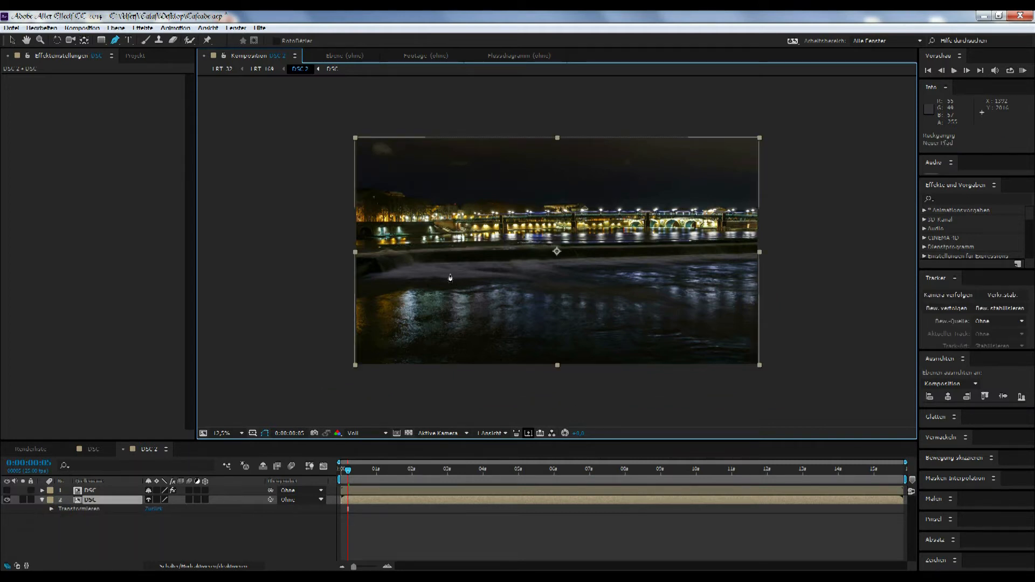
Step: Turn on the visibility of the upper DSC layer in the DSC 2 composition
{"action": "left_click", "coordinate": [7, 491]}
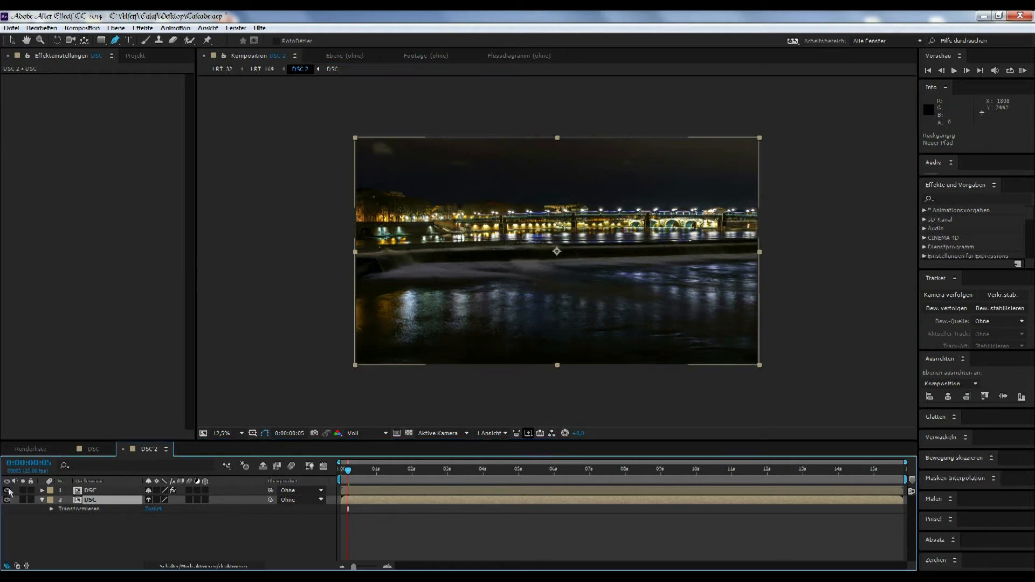
Step: Show the Maske 1 properties of the upper DSC layer and examine its mask edge along the weir at 100% magnification
{"action": "left_click", "coordinate": [90, 491]}
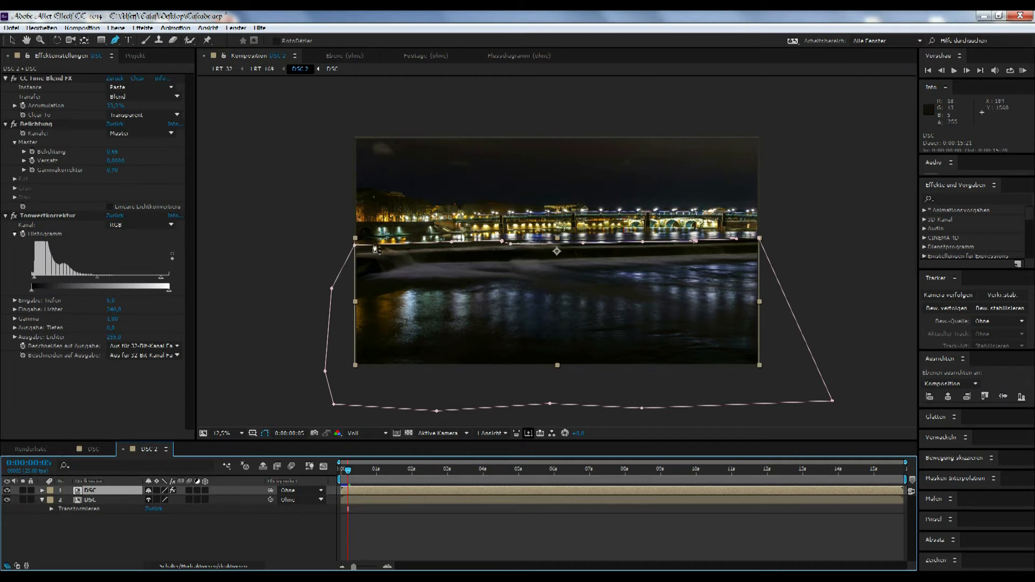
{"action": "left_click", "coordinate": [42, 491]}
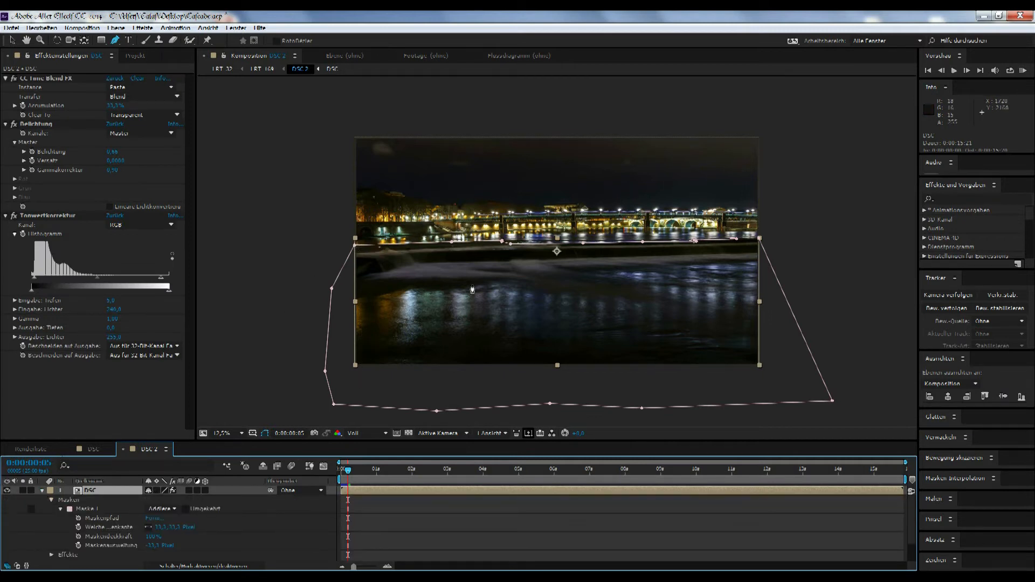
{"action": "left_click", "coordinate": [229, 433]}
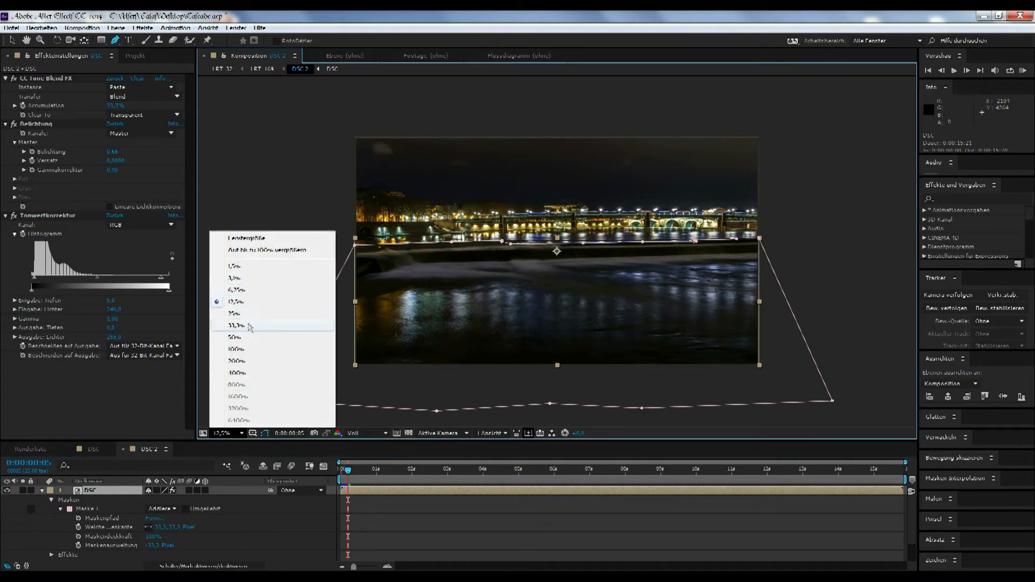
{"action": "left_click", "coordinate": [237, 349]}
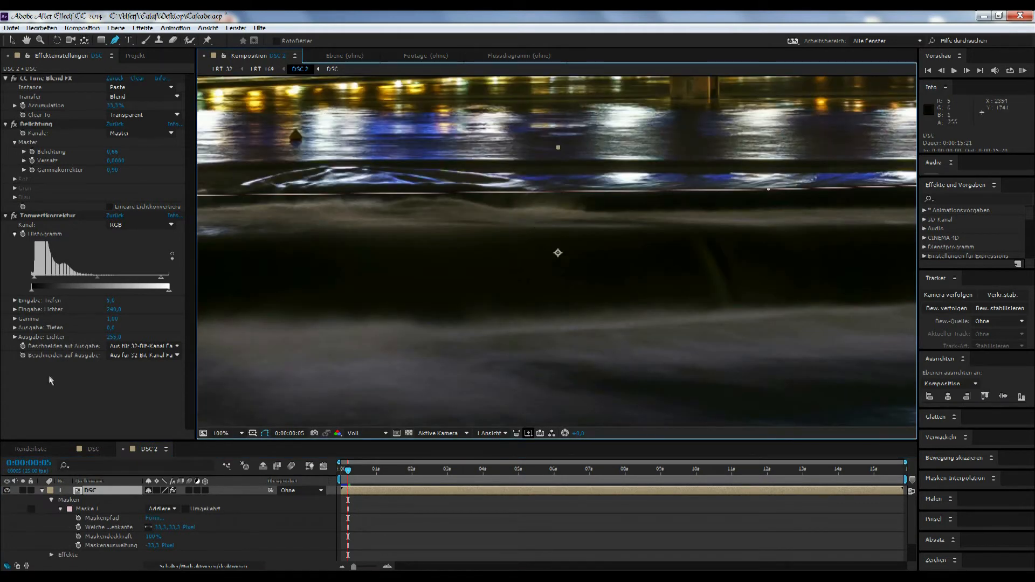
Step: Temporarily hide the lower DSC layer to examine the feathered mask edge of the upper layer on its own
{"action": "scroll", "coordinate": [14, 545], "scroll_direction": "down", "scroll_amount": 2}
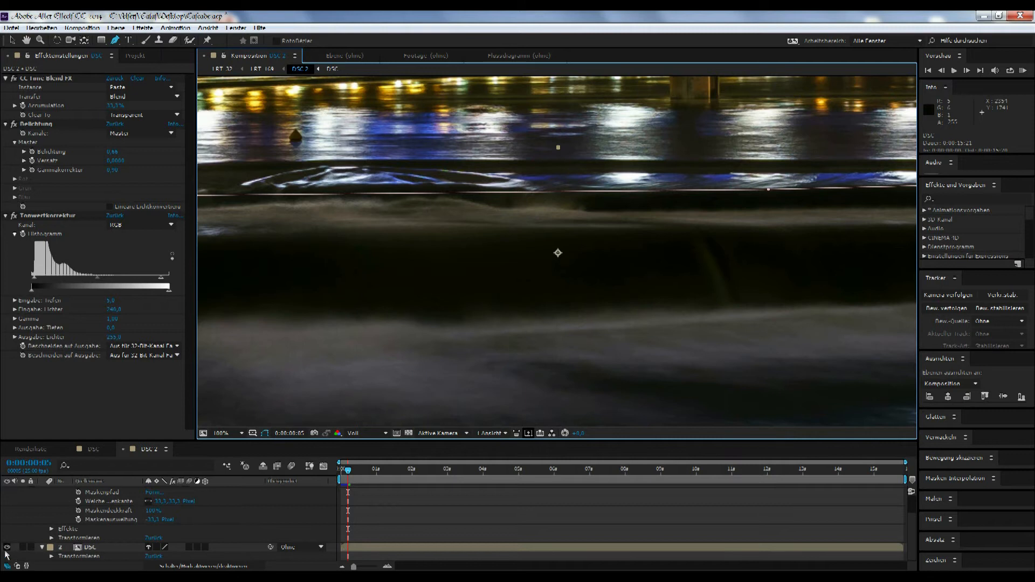
{"action": "left_click", "coordinate": [7, 548]}
{"action": "scroll", "coordinate": [13, 517], "scroll_direction": "up", "scroll_amount": 2}
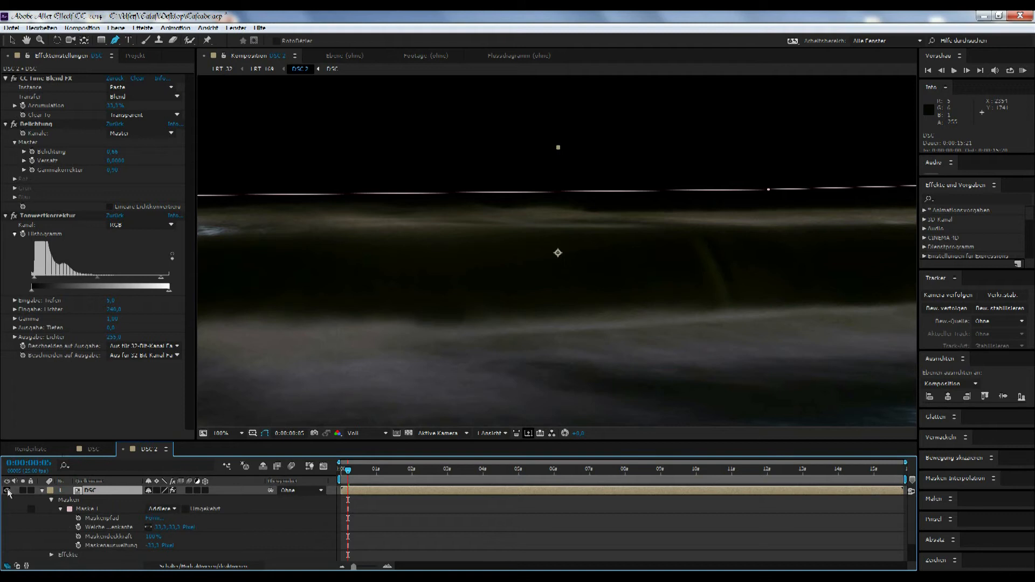
{"action": "scroll", "coordinate": [16, 531], "scroll_direction": "down", "scroll_amount": 1}
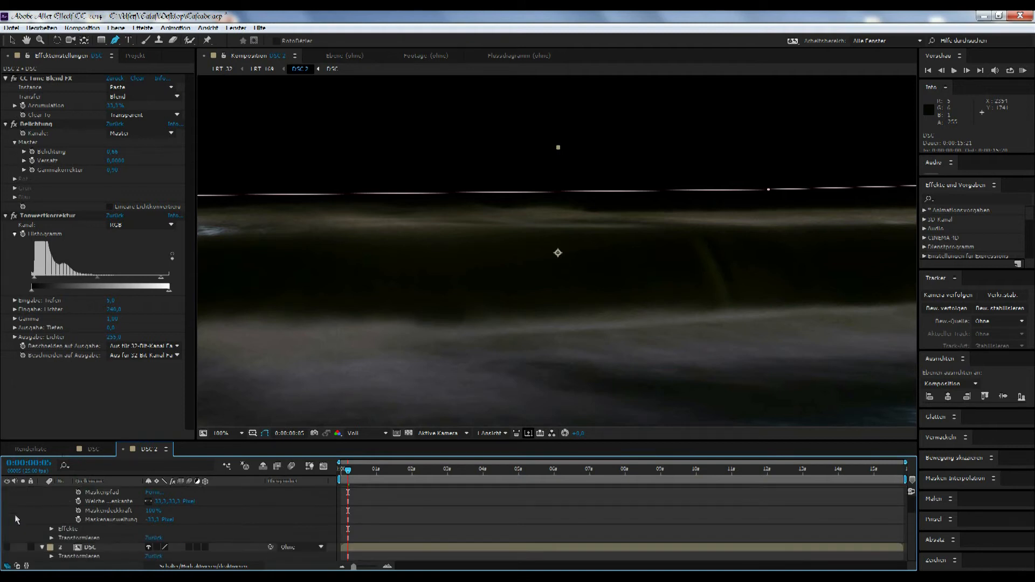
{"action": "left_click", "coordinate": [7, 547]}
{"action": "scroll", "coordinate": [16, 513], "scroll_direction": "up", "scroll_amount": 1}
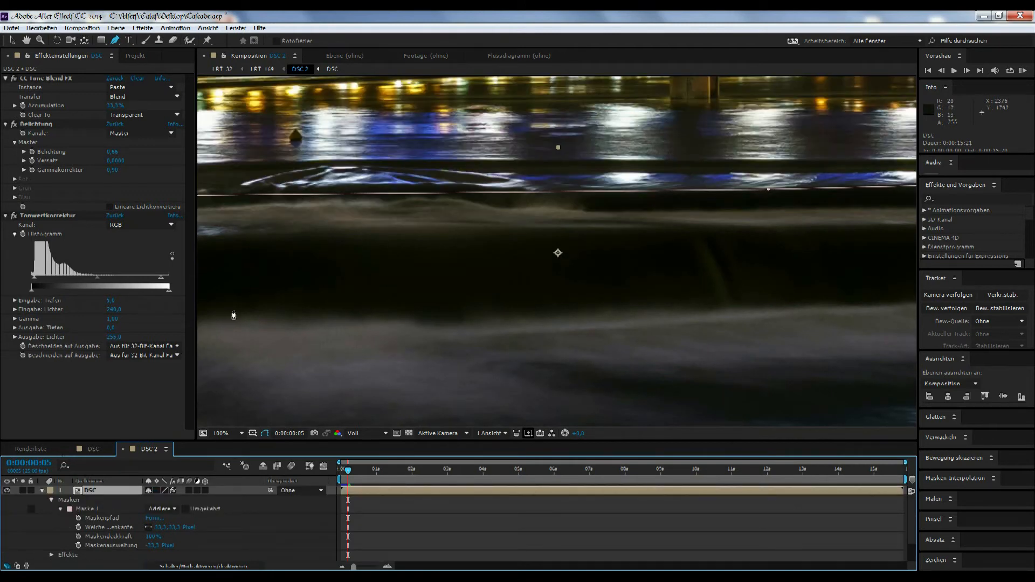
{"action": "left_click", "coordinate": [228, 433]}
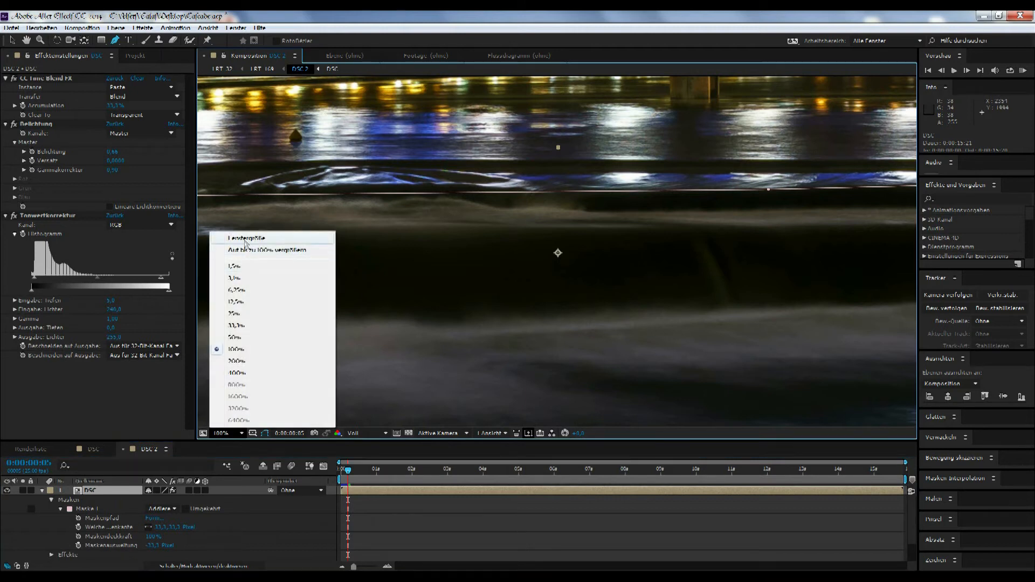
{"action": "left_click", "coordinate": [246, 238]}
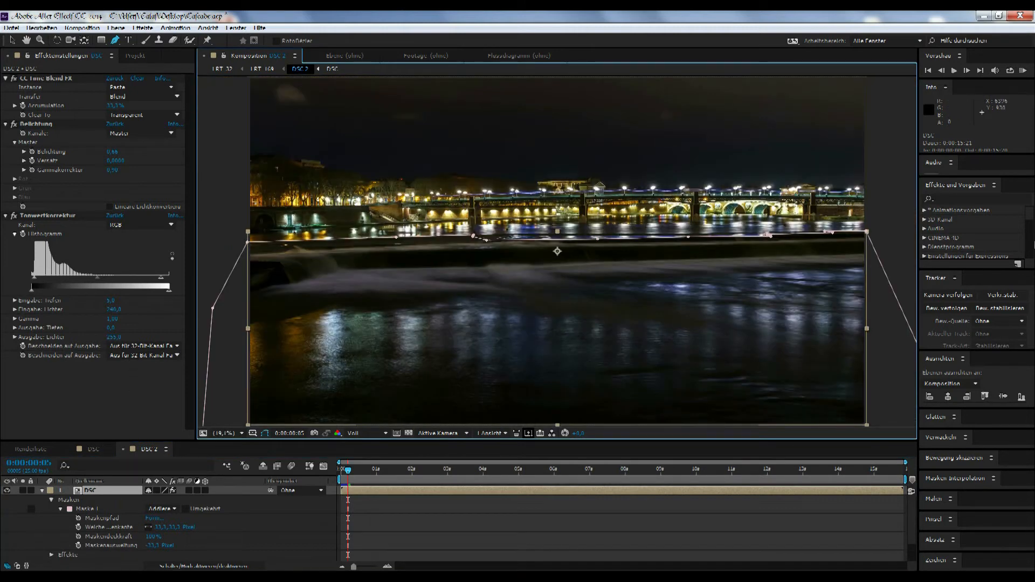
Step: Search the effects for "time" and apply a second CC Time Blend FX to the upper DSC layer
{"action": "left_click", "coordinate": [951, 198]}
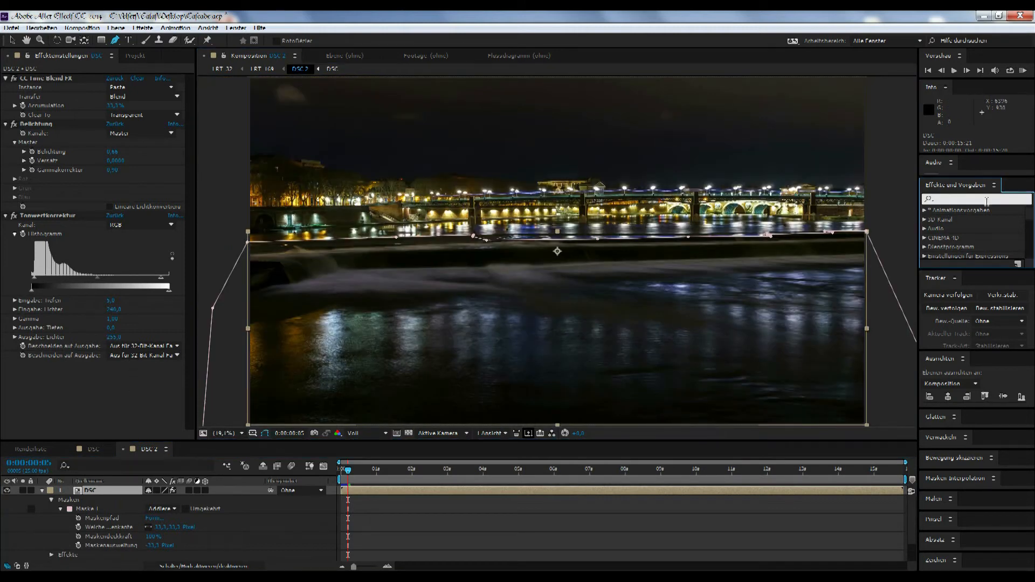
{"action": "type", "text": "timer f"}
{"action": "key", "text": "BackSpace"}
{"action": "key", "text": "BackSpace"}
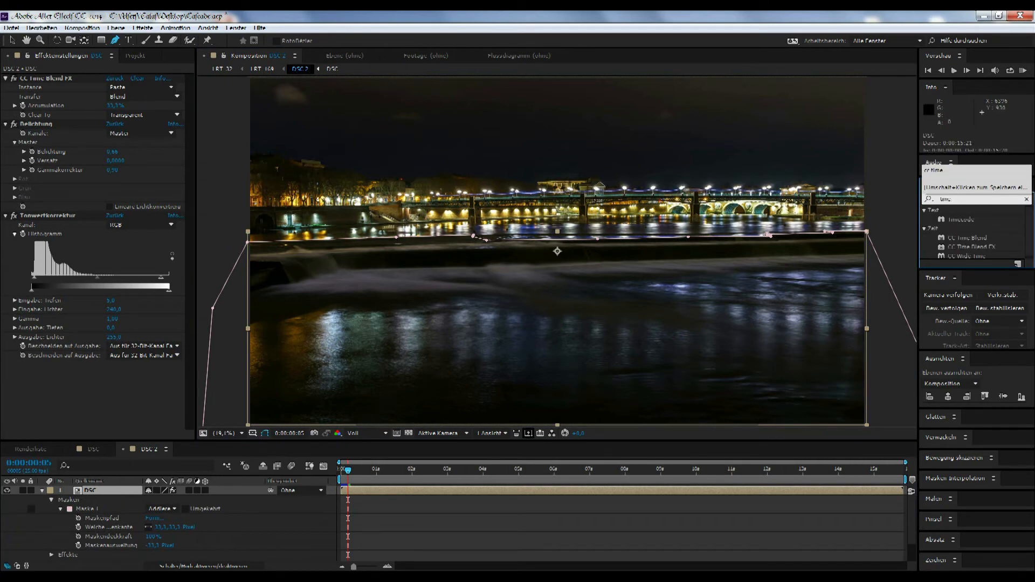
{"action": "left_click", "coordinate": [969, 248]}
{"action": "left_click_drag", "start_coordinate": [970, 249], "coordinate": [585, 340]}
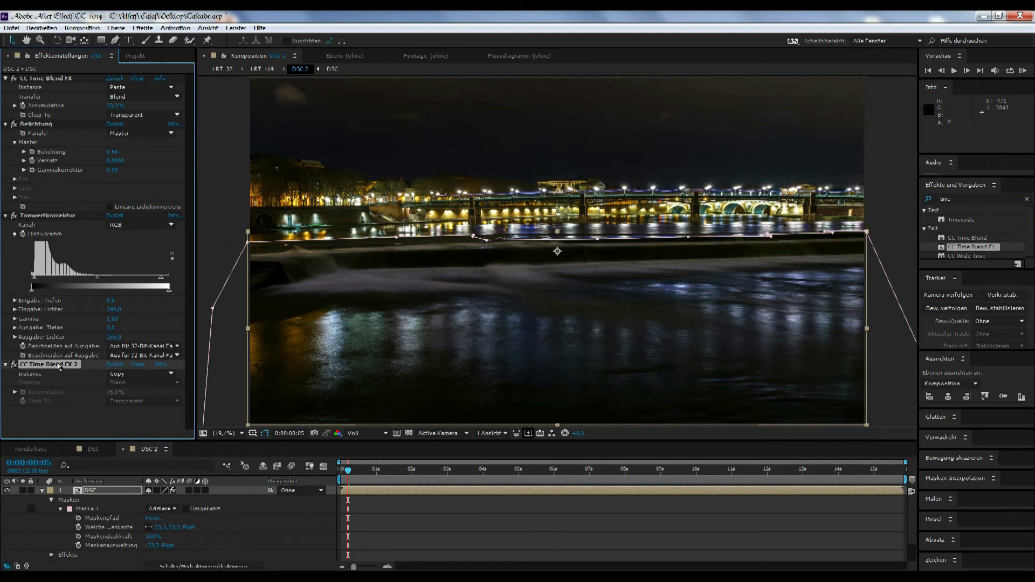
Step: Delete the duplicate CC Time Blend FX 2 effect and keep the original effect's Instance set to Paste
{"action": "key", "text": "Delete"}
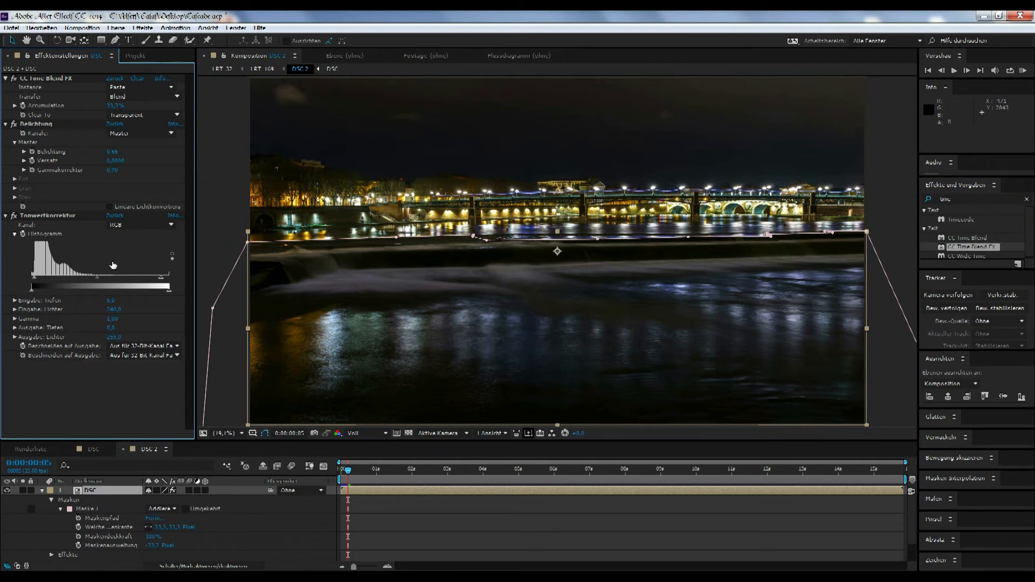
{"action": "left_click", "coordinate": [137, 88]}
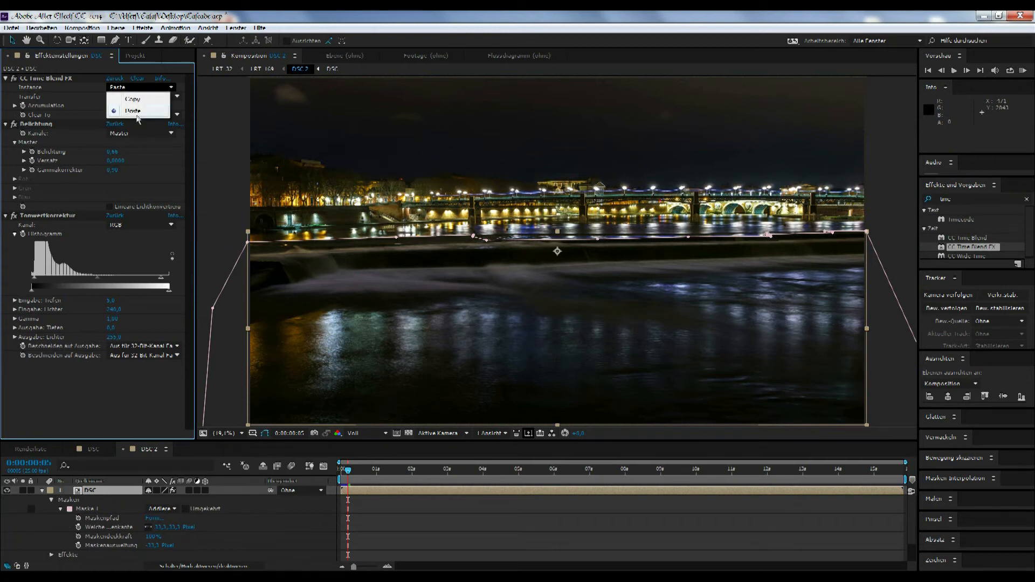
{"action": "left_click", "coordinate": [134, 111]}
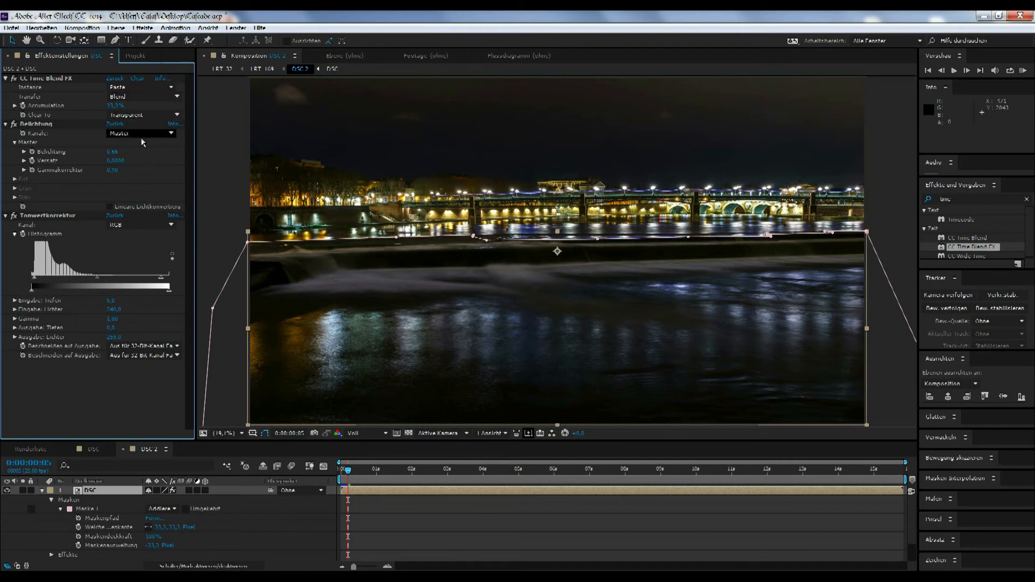
Step: Switch the Belichtung and Tonwertkorrektur effects off and on again to compare the water with and without them
{"action": "left_click", "coordinate": [13, 124]}
{"action": "left_click", "coordinate": [14, 216]}
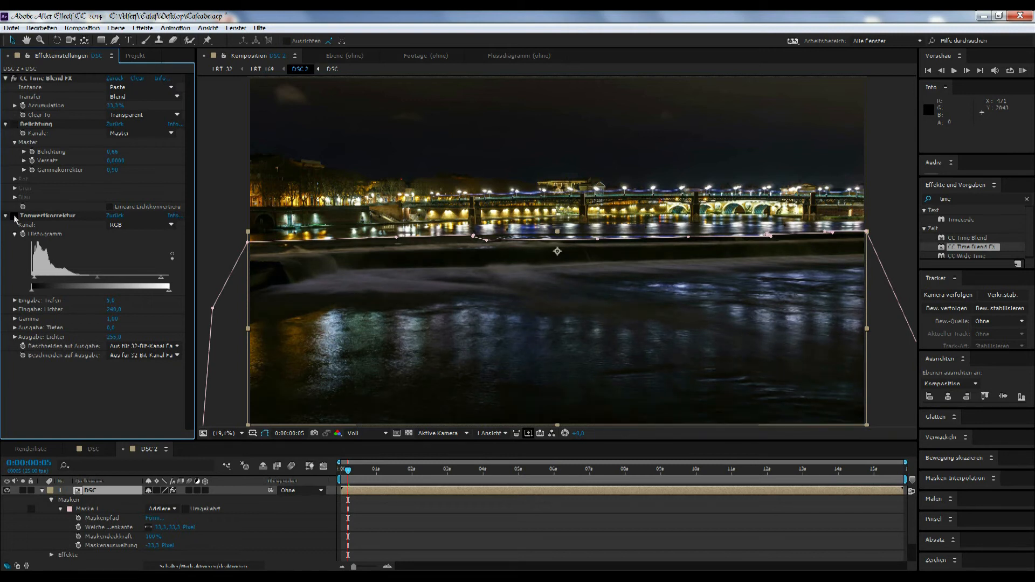
{"action": "left_click", "coordinate": [14, 216]}
{"action": "left_click", "coordinate": [13, 124]}
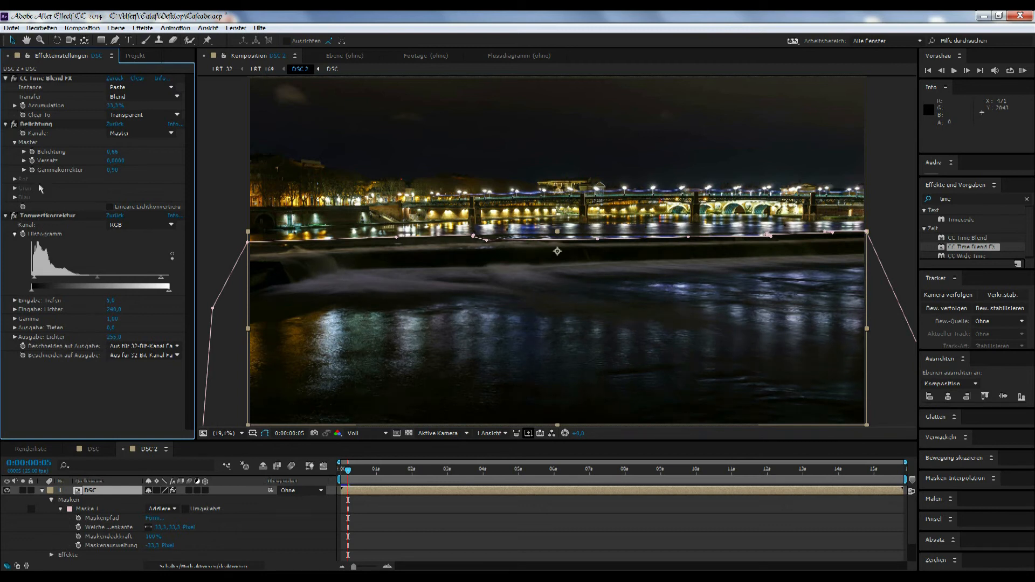
Step: Toggle the upper DSC layer's visibility repeatedly to compare the blended water with the original, leaving the layer visible
{"action": "left_click", "coordinate": [7, 490]}
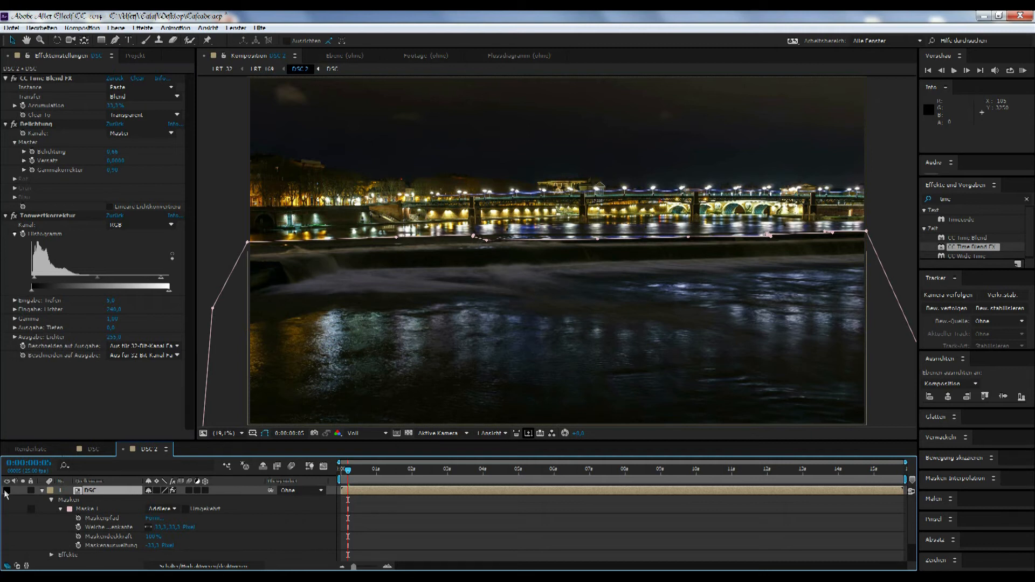
{"action": "left_click", "coordinate": [7, 490]}
{"action": "left_click", "coordinate": [7, 490]}
{"action": "left_click", "coordinate": [7, 490]}
{"action": "left_click", "coordinate": [7, 489]}
{"action": "left_click", "coordinate": [7, 490]}
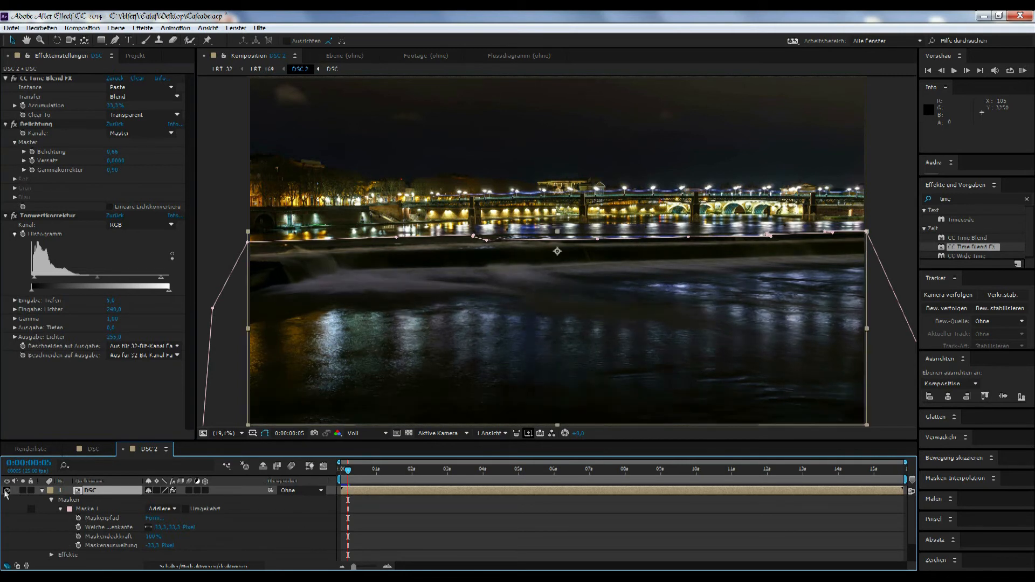